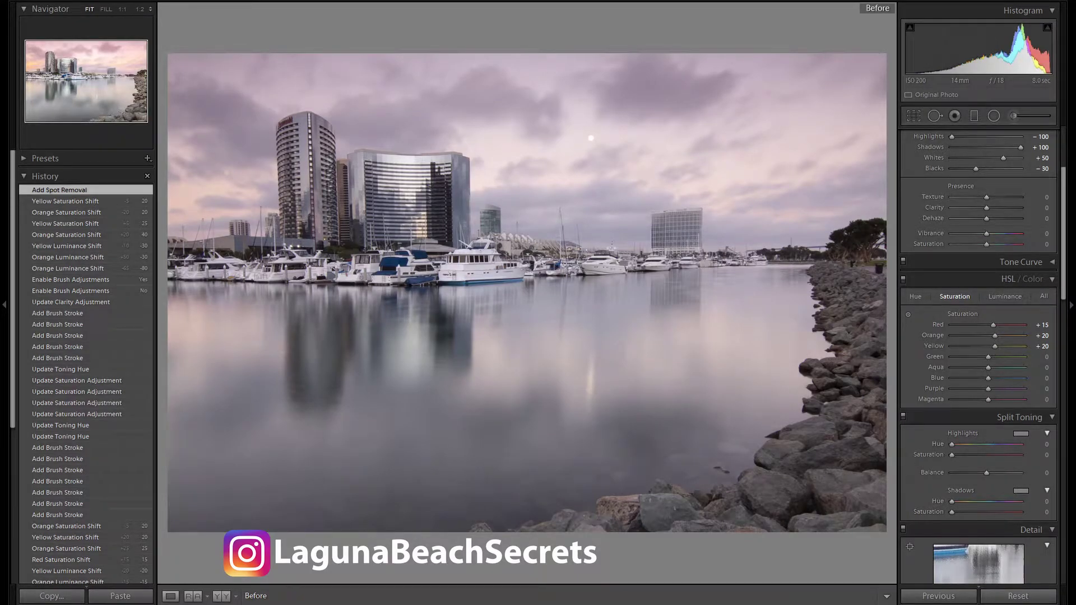
Turn off the Before view to show the edited marina photo.
key(backslash)
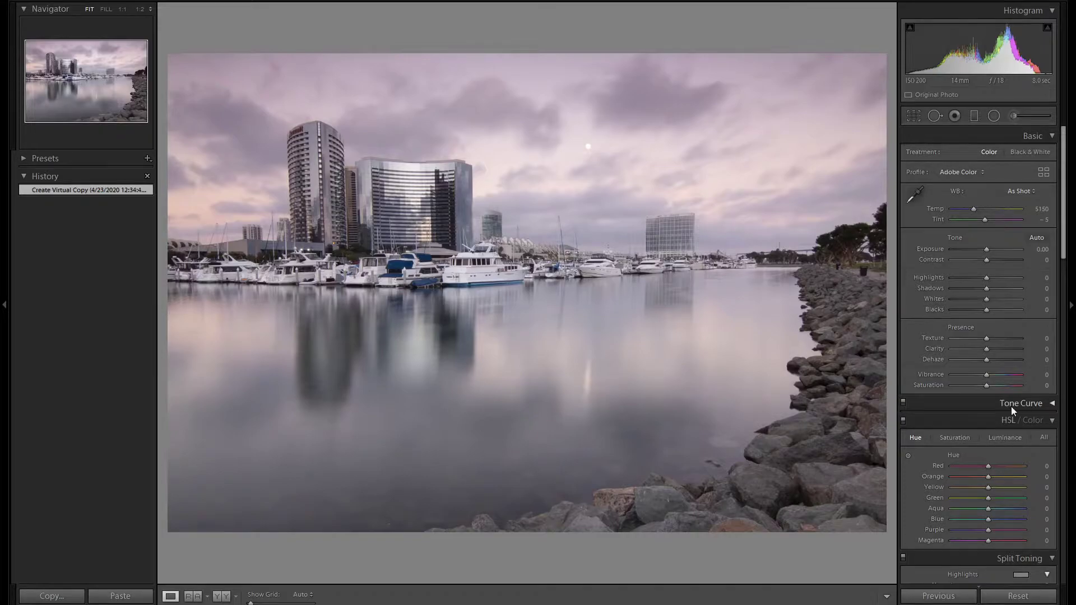
scroll(992, 409, down, 5)
scroll(994, 409, down, 5)
scroll(993, 409, down, 3)
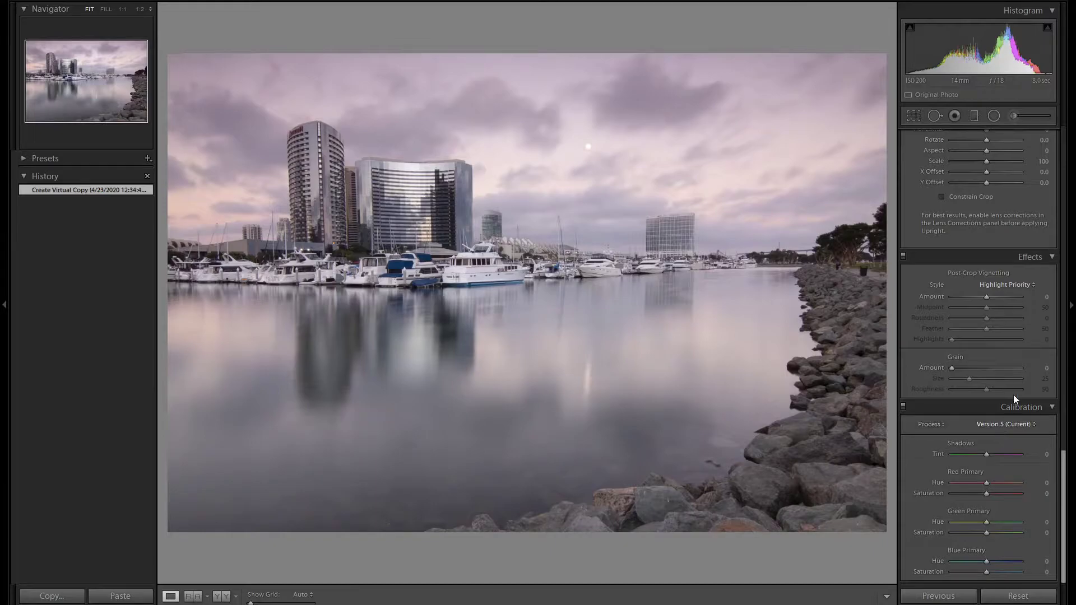
scroll(1042, 348, up, 2)
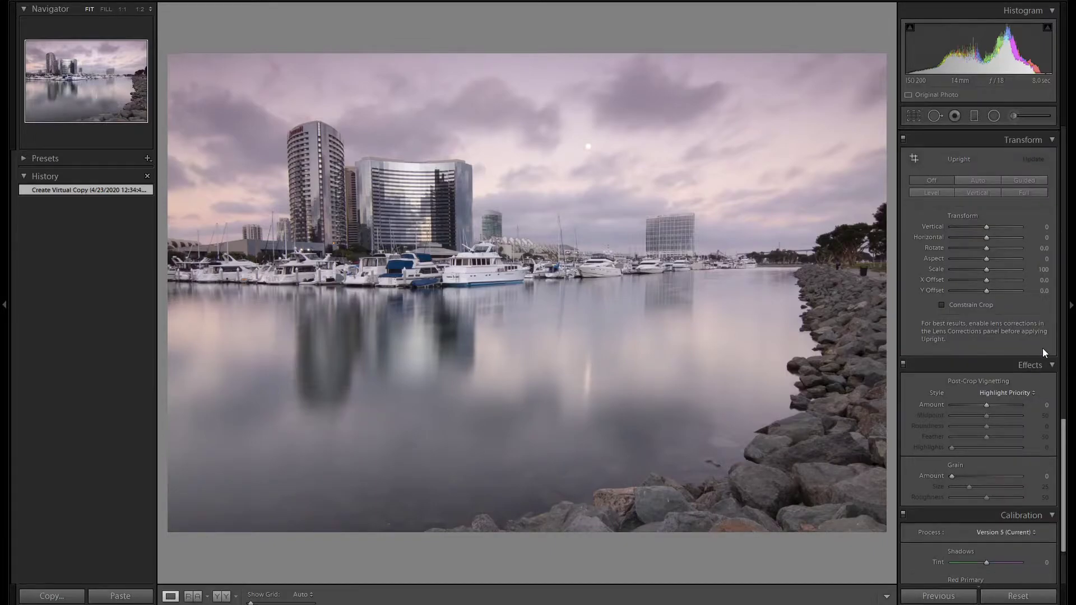
Enable Constrain Crop to trim edges left by the +10 vertical and +0.7 rotation.
click(980, 303)
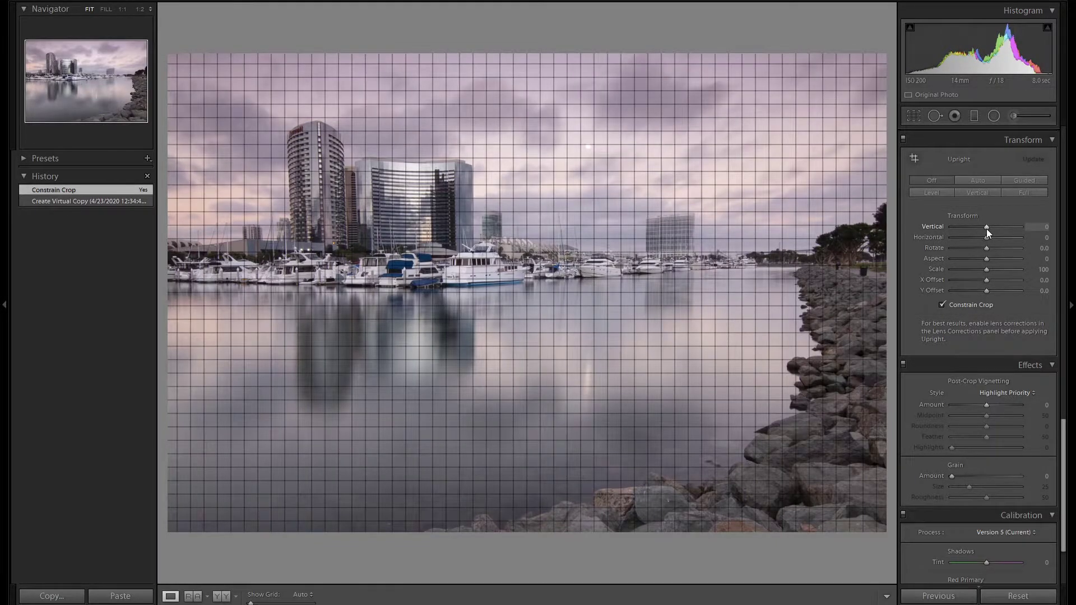
scroll(987, 228, up, 2)
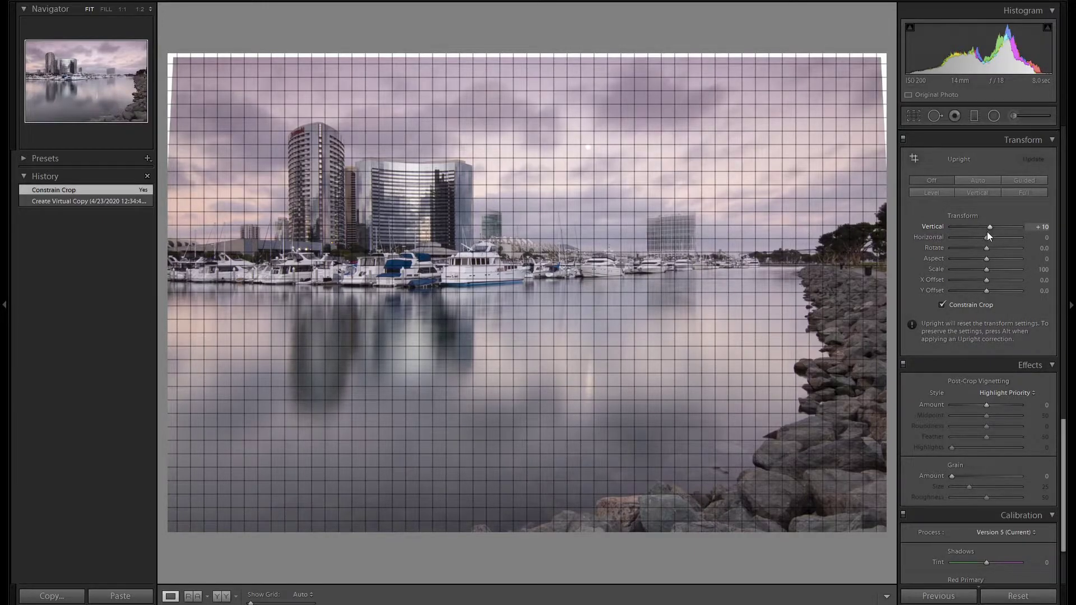
scroll(989, 248, up, 1)
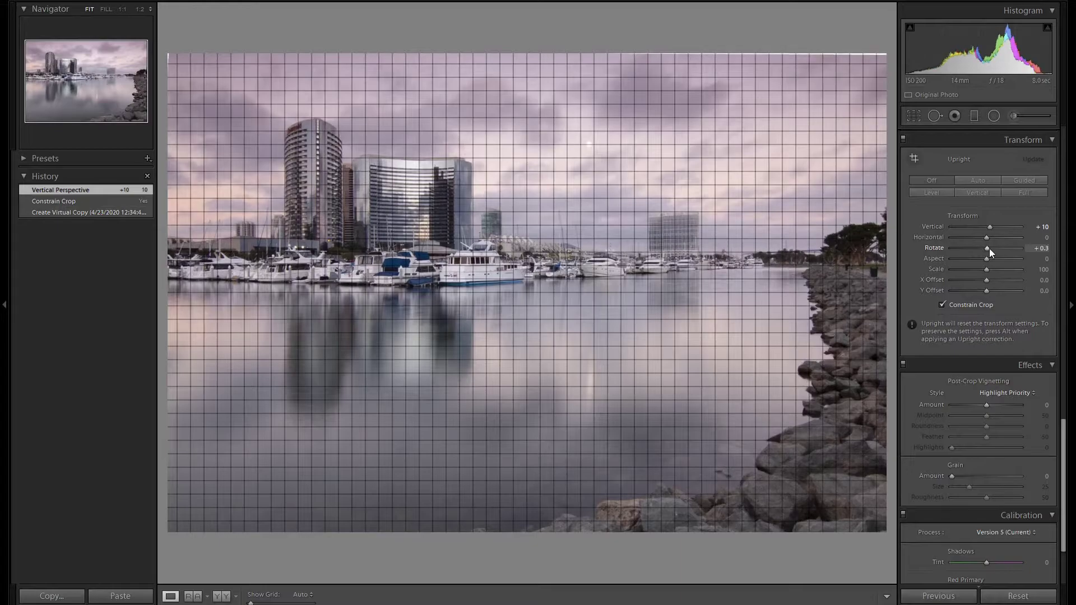
scroll(989, 248, up, 1)
scroll(990, 248, up, 1)
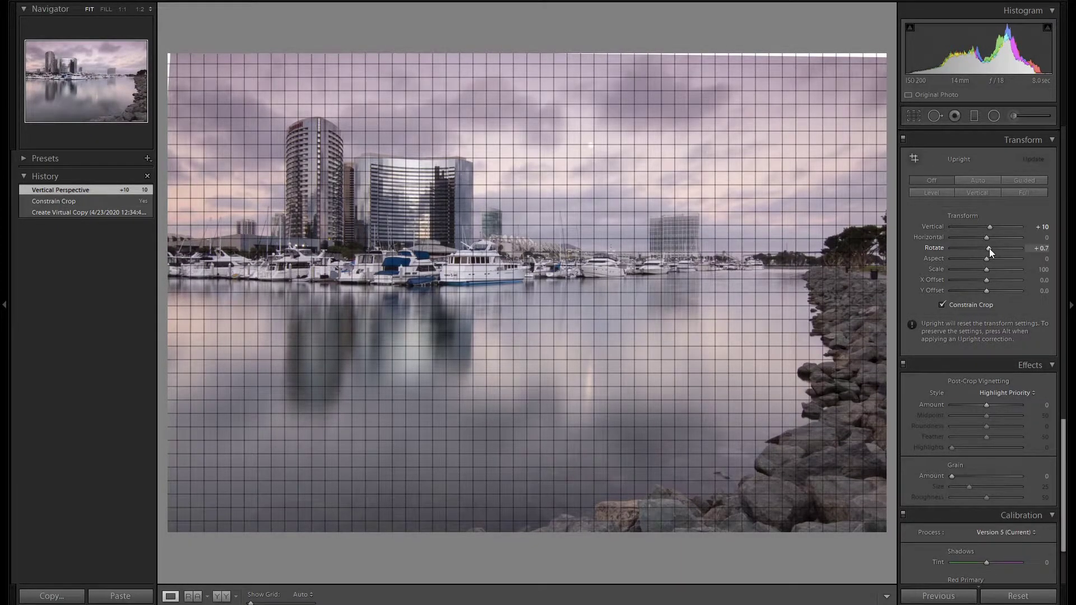
scroll(1028, 318, up, 3)
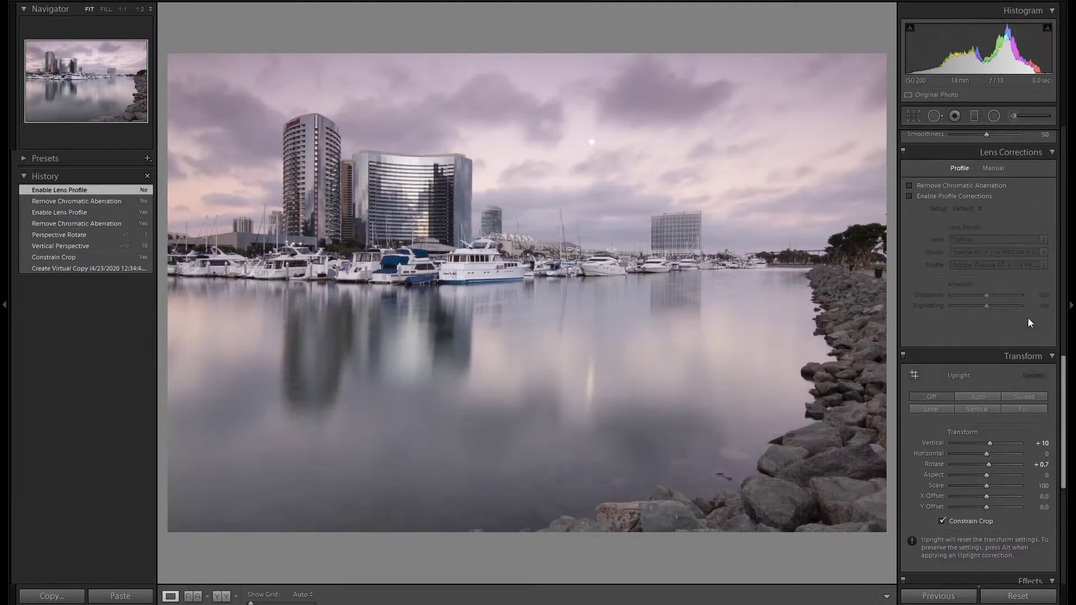
scroll(1029, 318, up, 2)
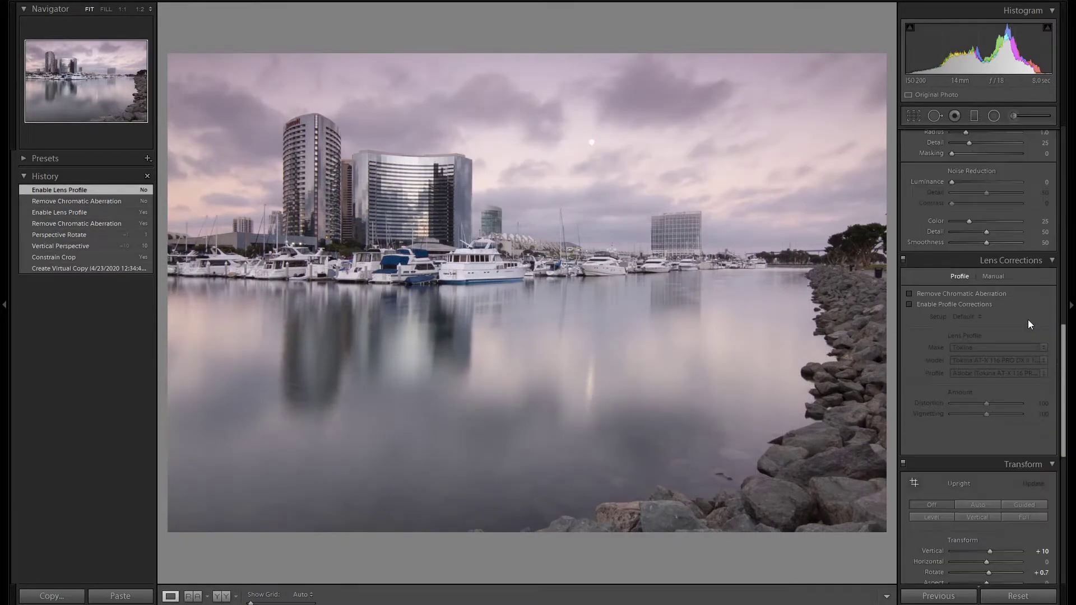
Turn on Remove Chromatic Aberration and the Tokina lens profile corrections.
click(944, 293)
click(944, 302)
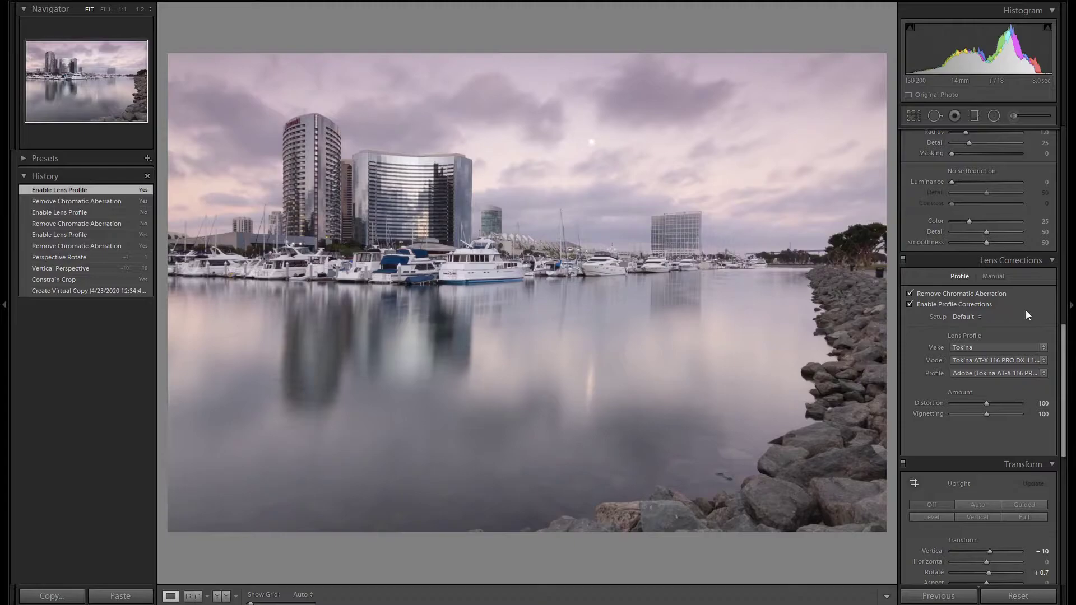
scroll(1026, 315, up, 3)
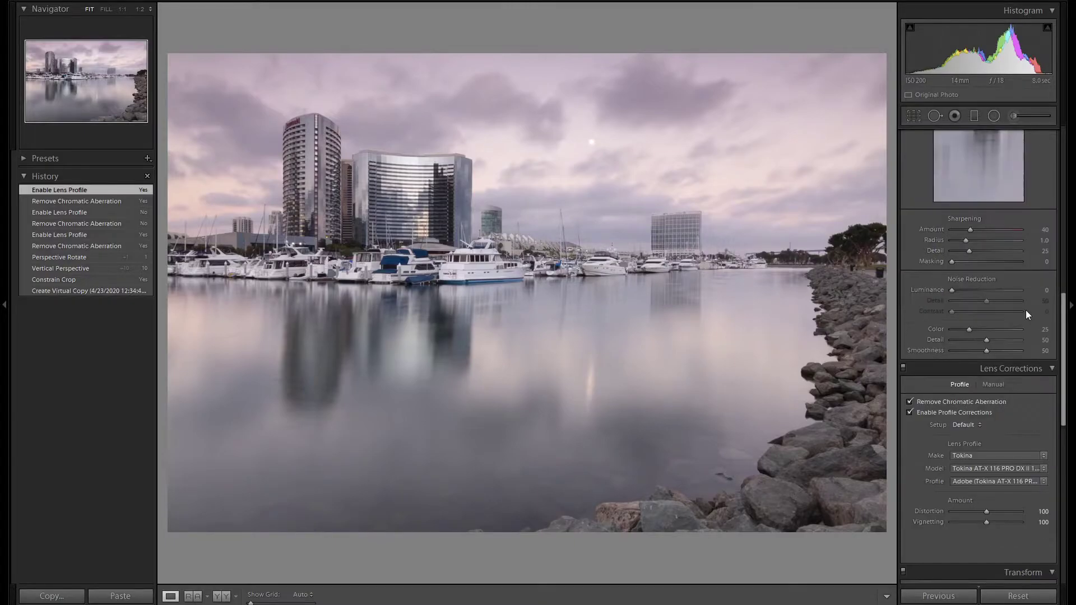
scroll(1026, 314, up, 2)
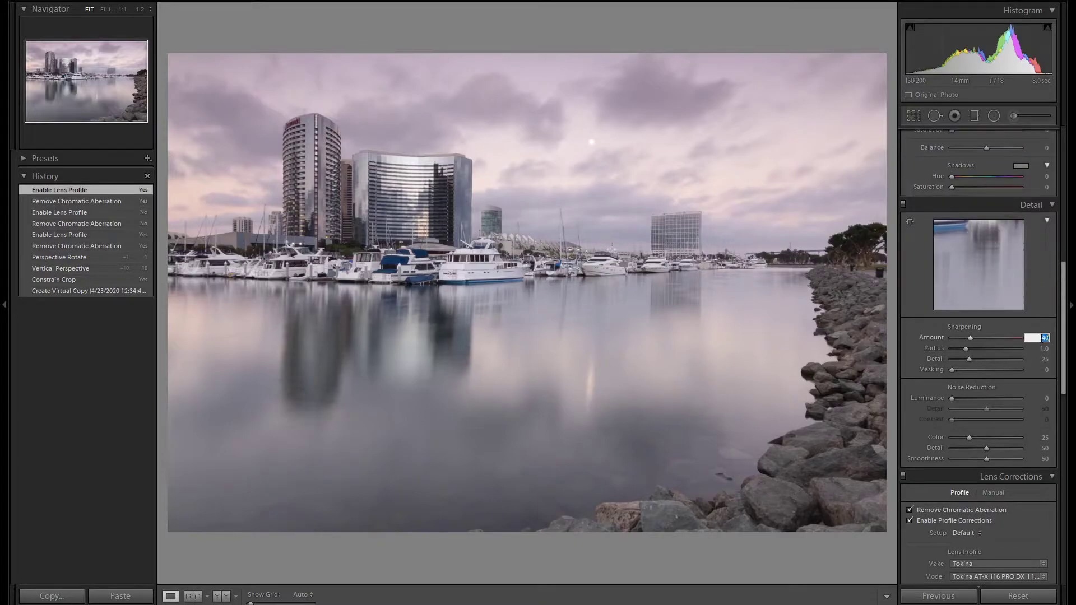
text(100)
Set Sharpening Amount to 100 and edge Masking to 65 using the mask preview.
key(Return)
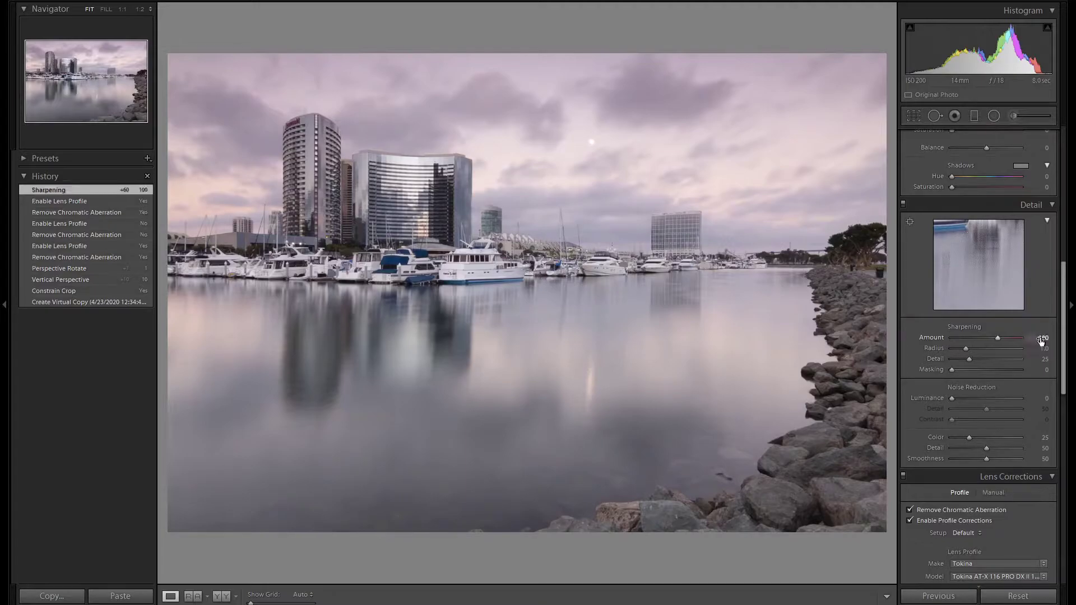
alt+click(954, 370)
text(50)
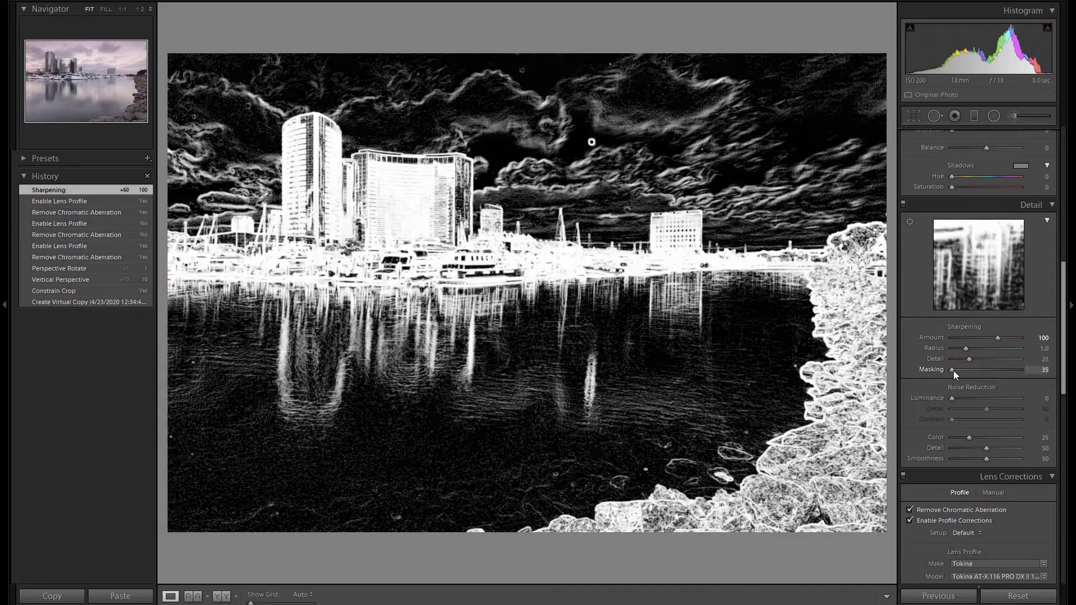
key(Up)
key(Up)
key(Up)
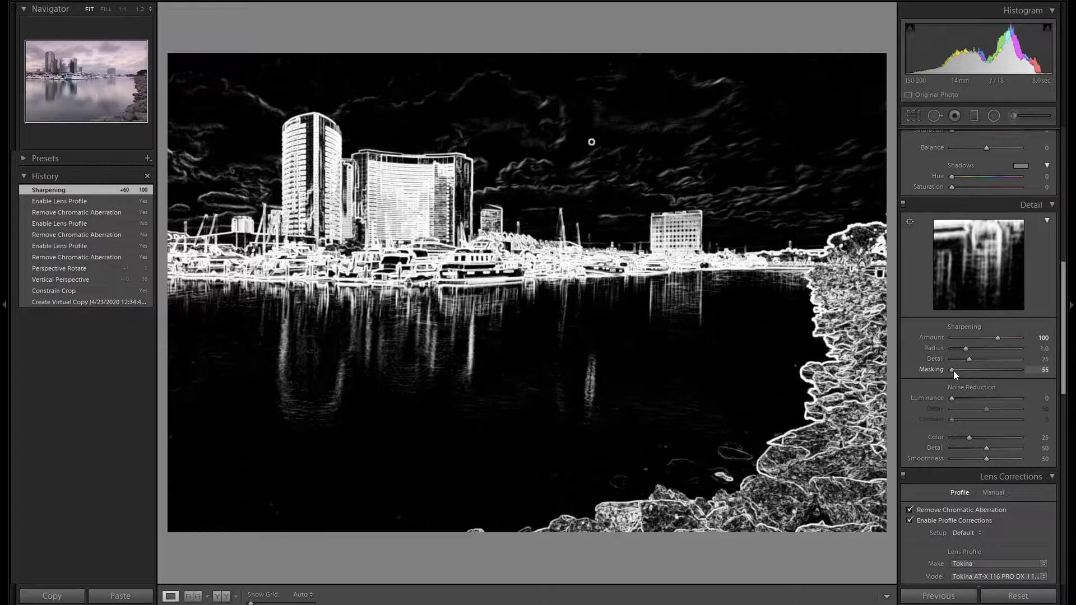
key(Up)
key(Up)
key(Up)
scroll(1035, 366, down, 3)
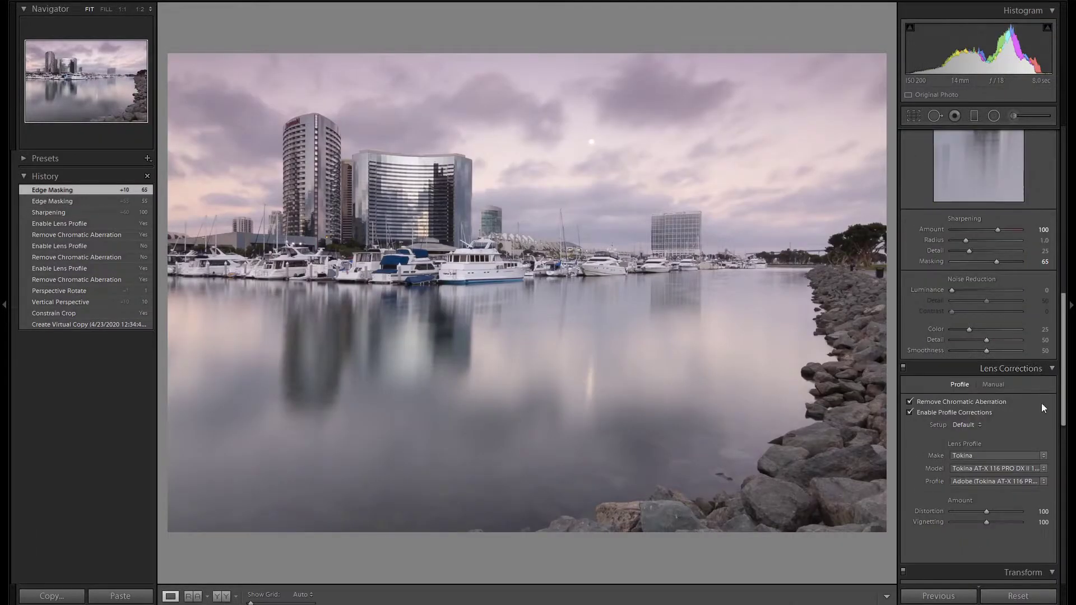
scroll(1041, 403, up, 3)
scroll(1046, 395, up, 2)
scroll(1036, 385, up, 3)
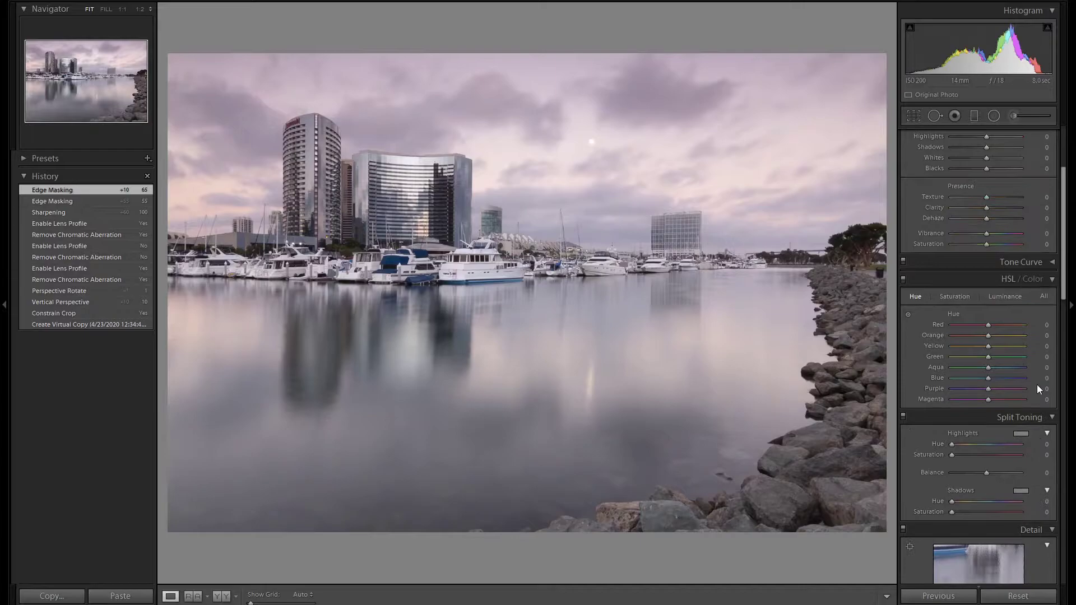
scroll(1036, 385, up, 3)
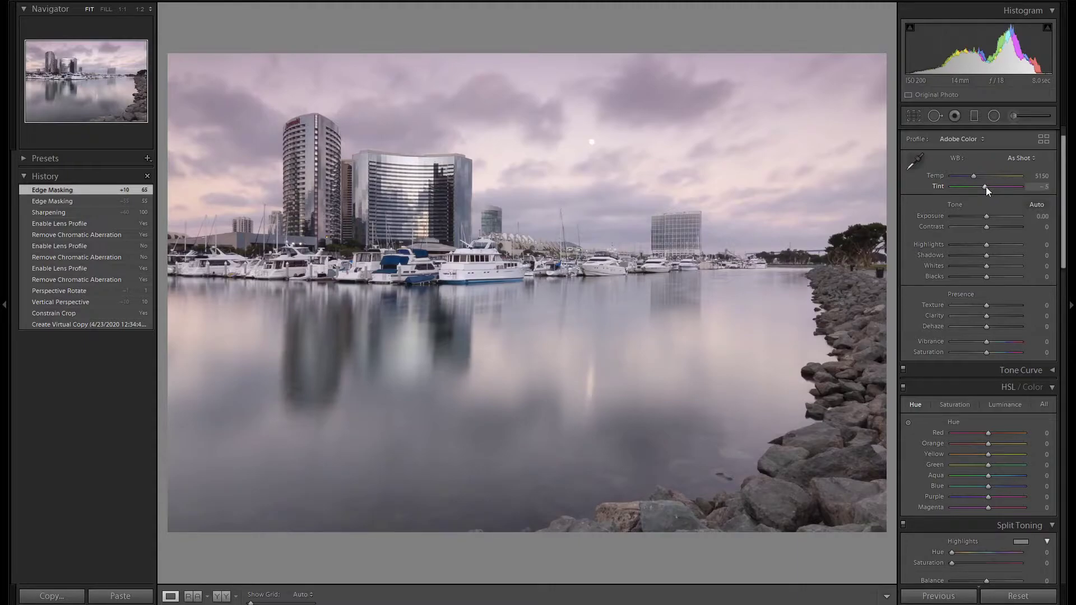
scroll(986, 187, down, 1)
scroll(986, 187, down, 1)
scroll(986, 187, down, 1)
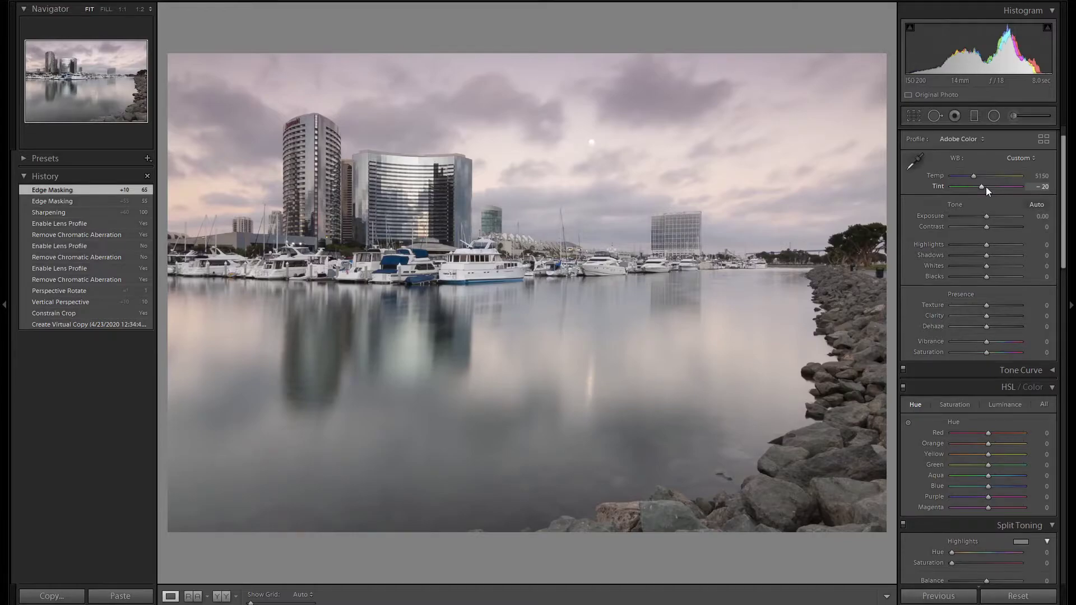
scroll(988, 215, up, 4)
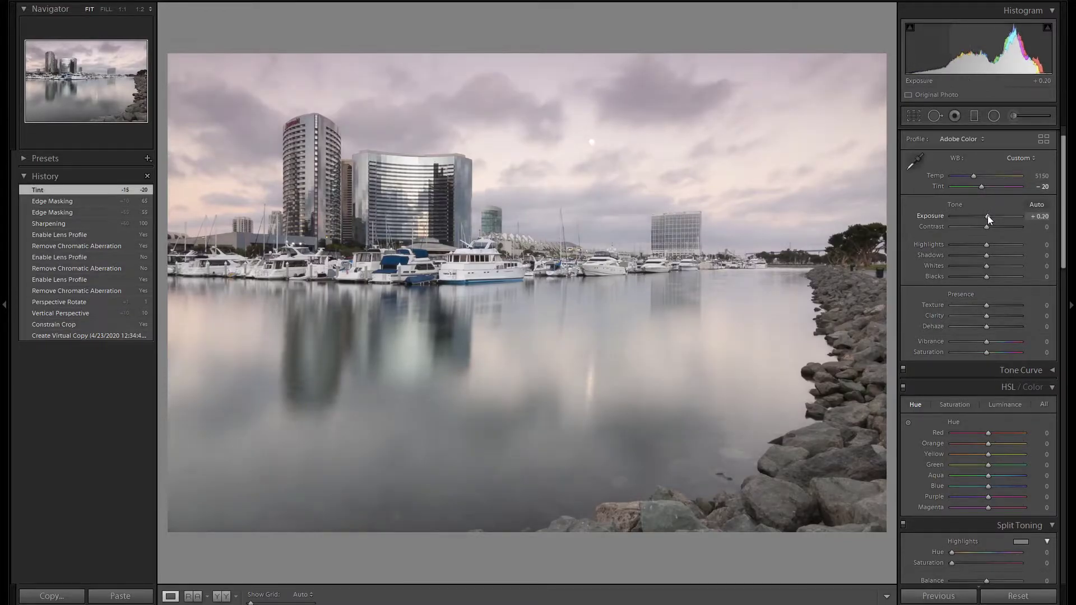
scroll(988, 216, up, 2)
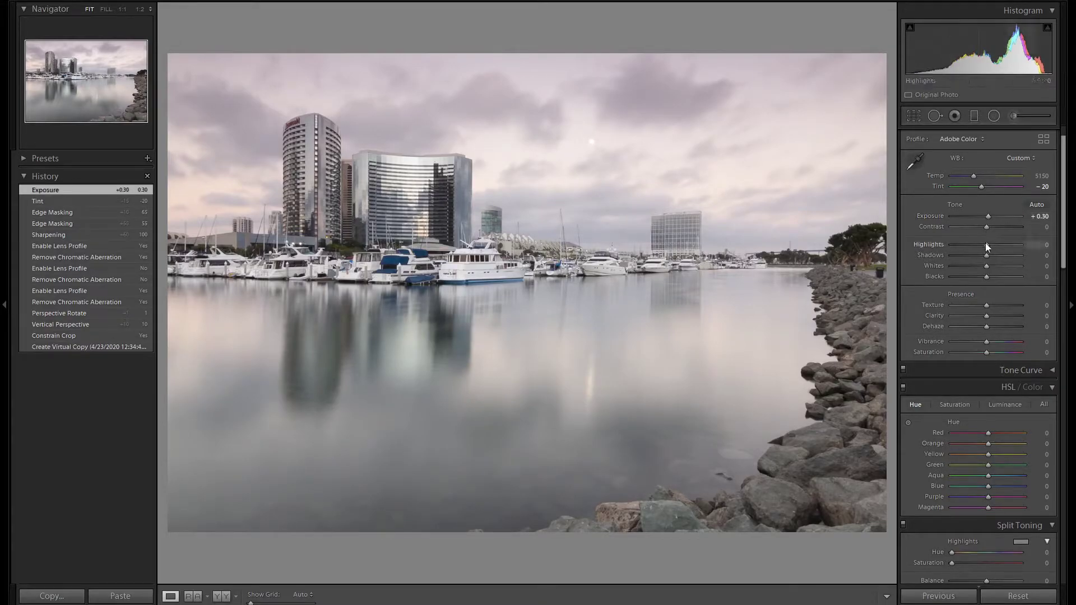
Pull Highlights down to -100 and lift Shadows to +100 in the Basic panel.
mouse_move(985, 243)
mouse_down()
mouse_move(942, 245)
mouse_move(1024, 255)
mouse_up()
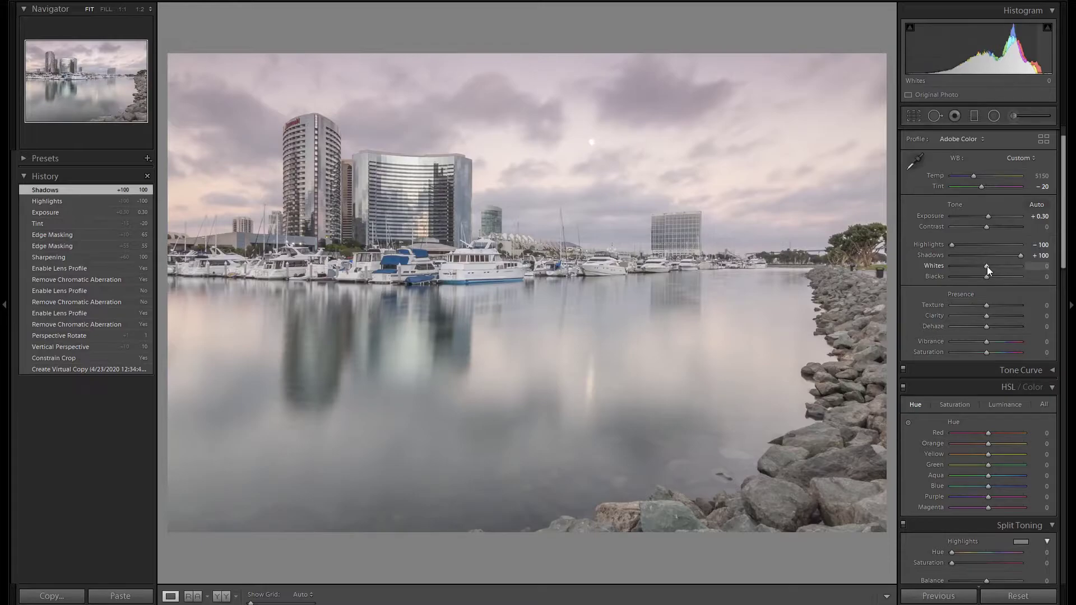
scroll(987, 266, up, 1)
scroll(988, 267, up, 2)
scroll(987, 266, up, 2)
scroll(987, 266, up, 1)
scroll(987, 267, up, 2)
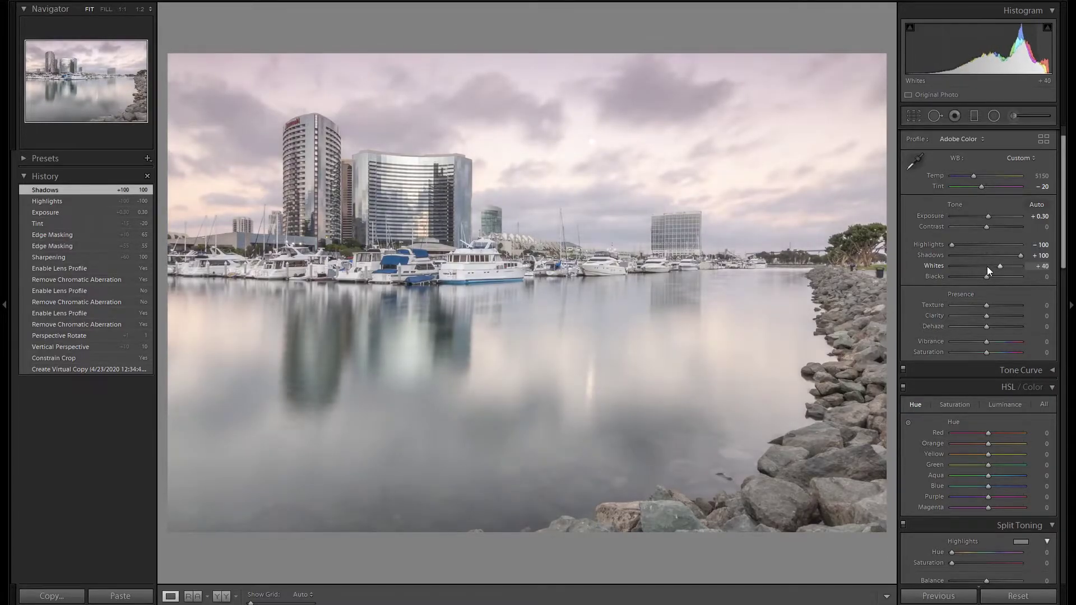
scroll(988, 266, up, 1)
scroll(987, 267, up, 1)
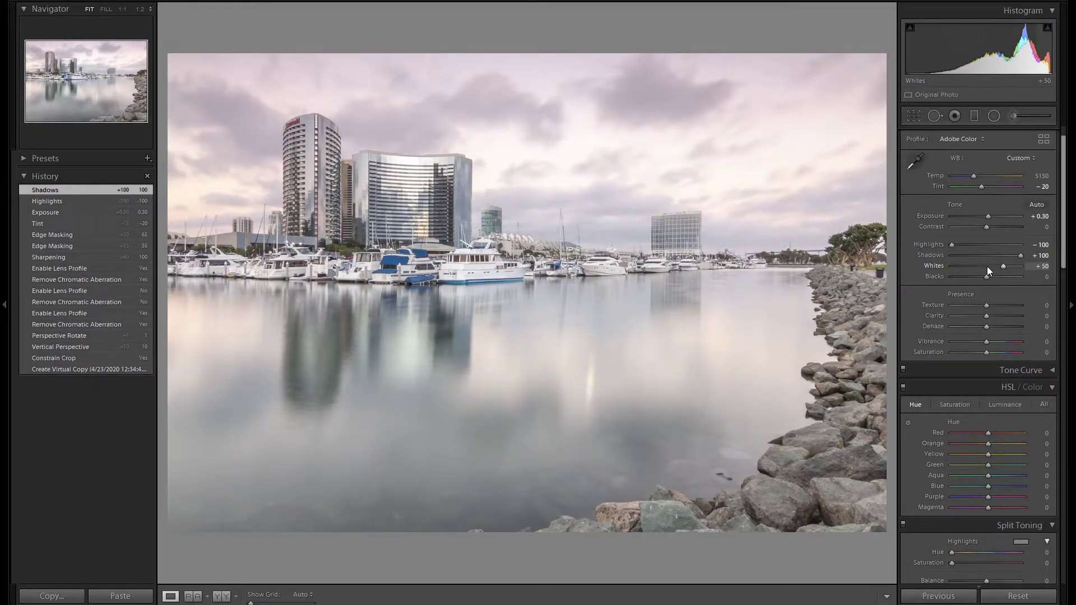
scroll(987, 266, up, 1)
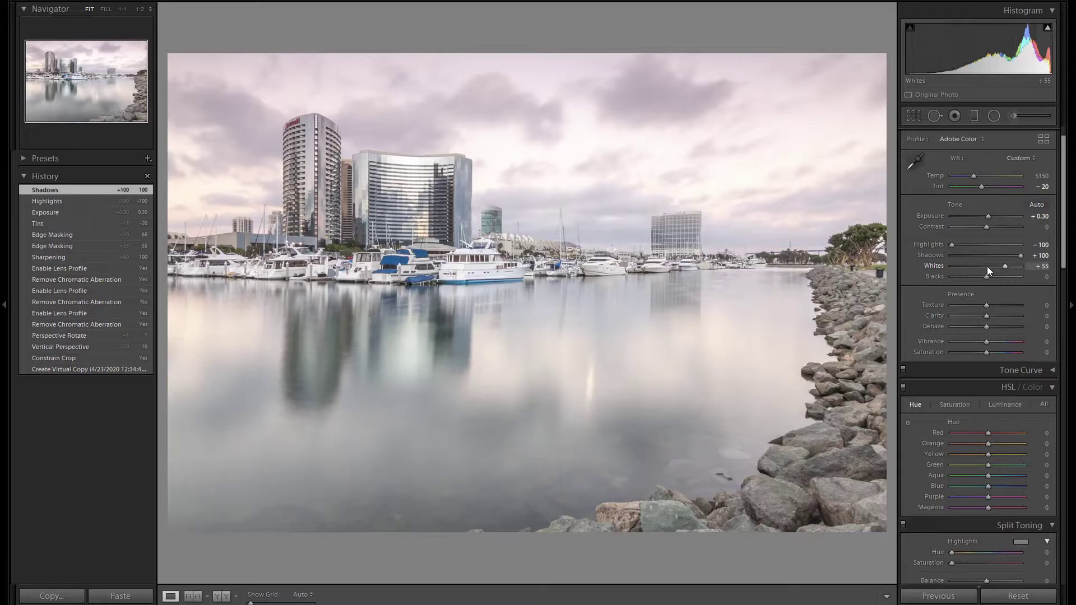
scroll(988, 267, down, 1)
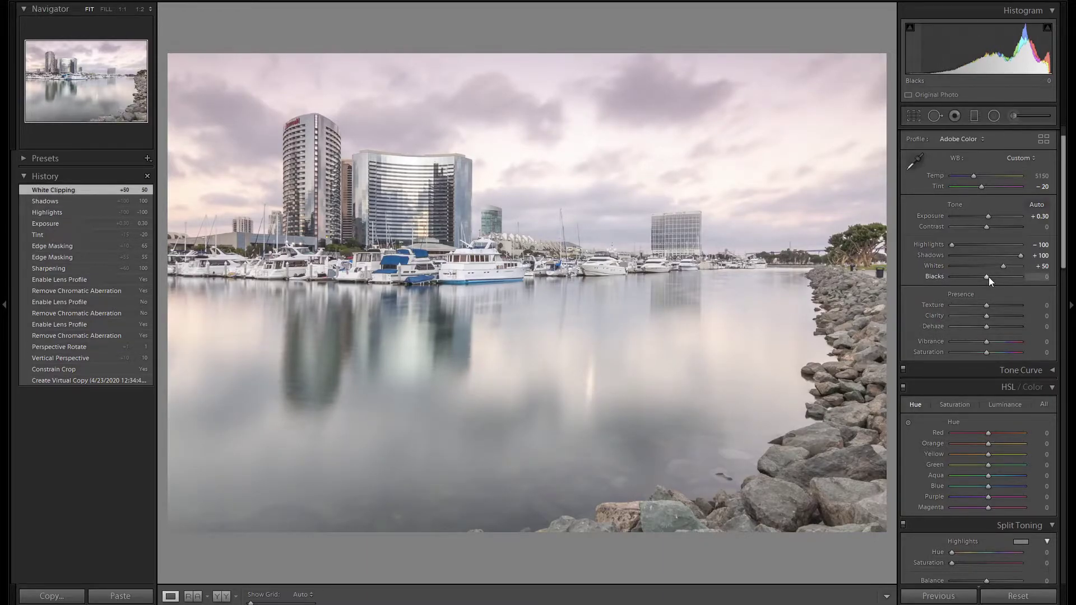
scroll(990, 277, down, 2)
scroll(990, 277, down, 2)
scroll(990, 277, down, 2)
scroll(990, 277, down, 2)
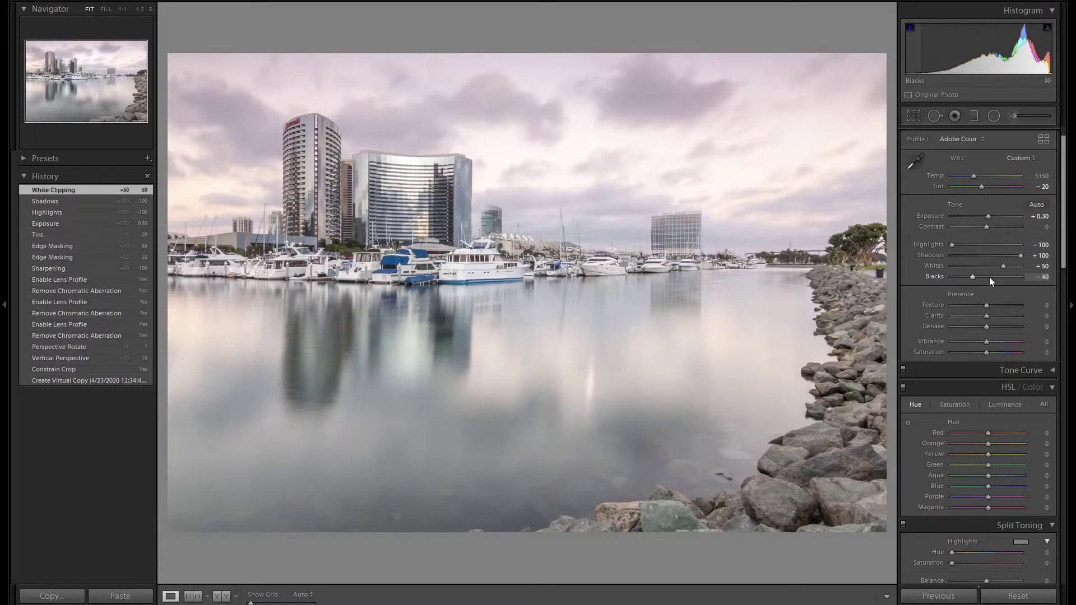
scroll(990, 277, up, 1)
scroll(990, 277, up, 1)
scroll(989, 277, down, 1)
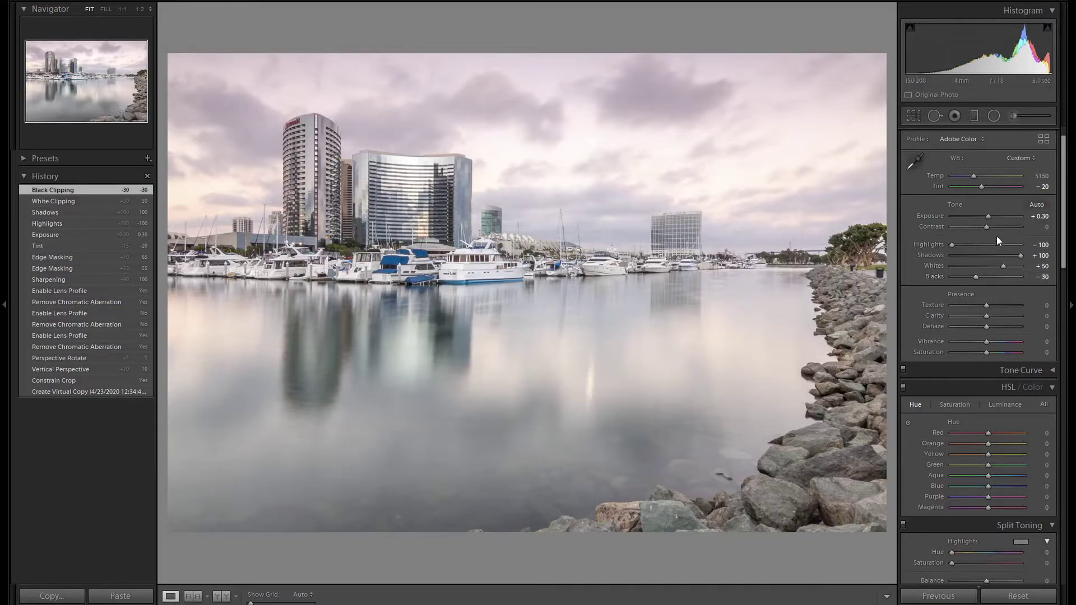
scroll(985, 230, up, 1)
scroll(985, 230, up, 1)
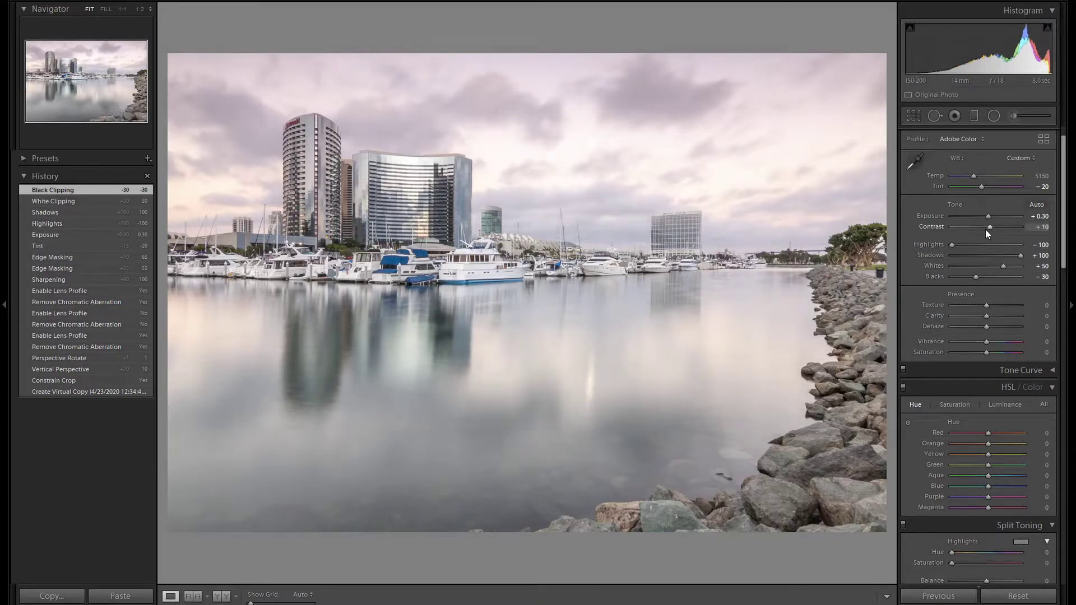
scroll(986, 230, up, 1)
scroll(1022, 267, down, 3)
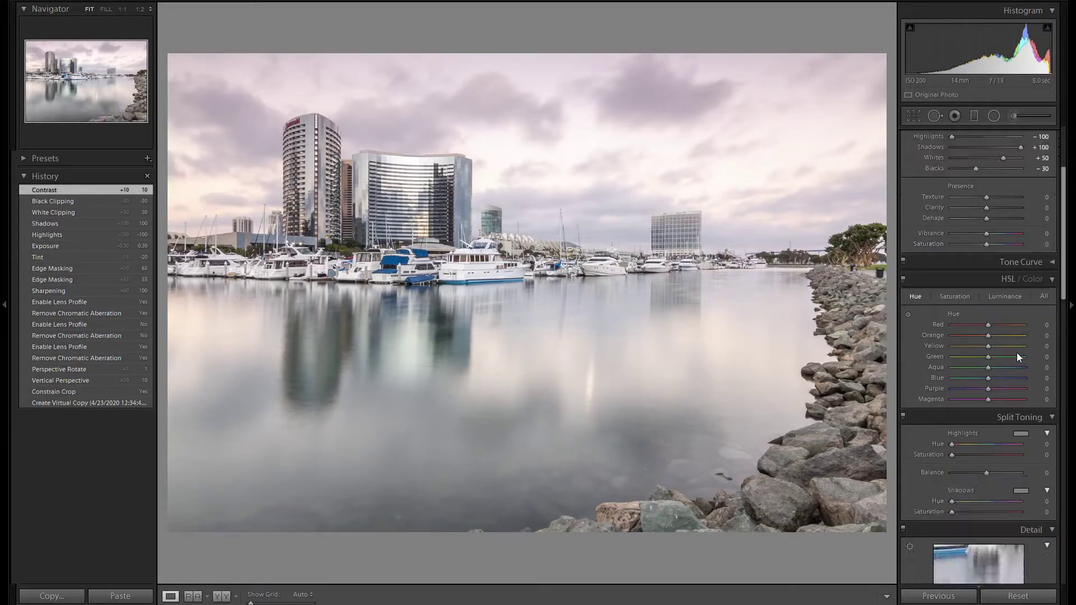
Lower red, orange, yellow luminance (-5, -15, -20) and raise saturation (+15, +20, +20).
click(1008, 296)
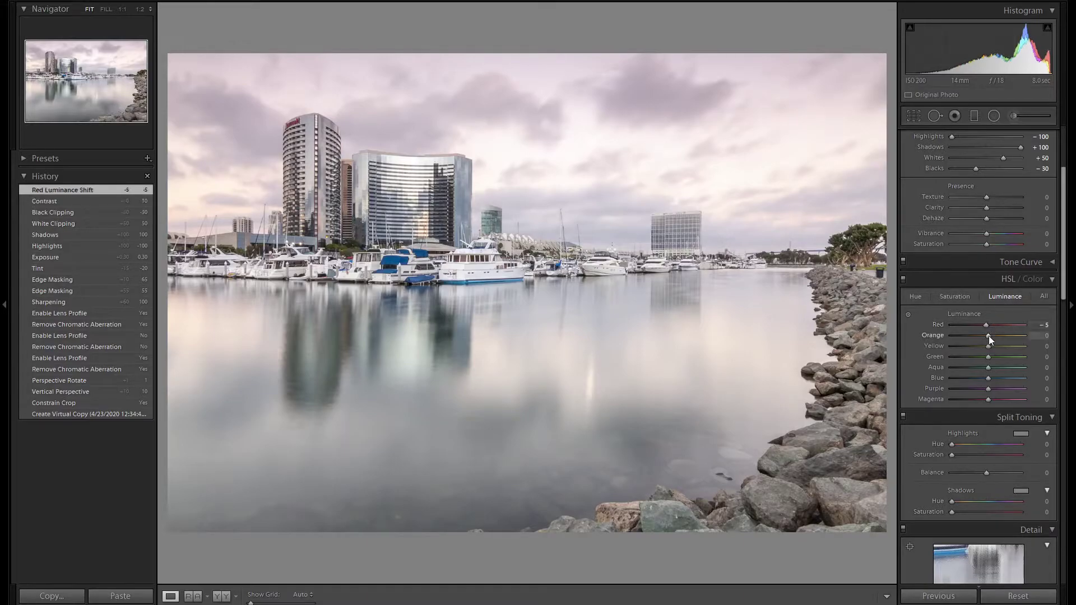
scroll(989, 335, down, 3)
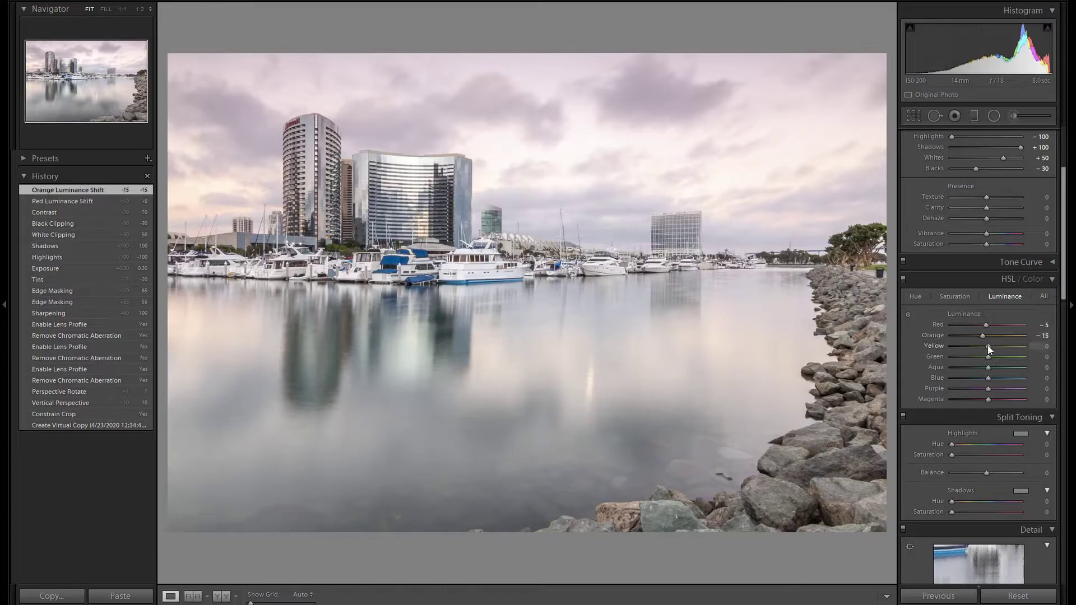
scroll(988, 346, up, 1)
click(964, 299)
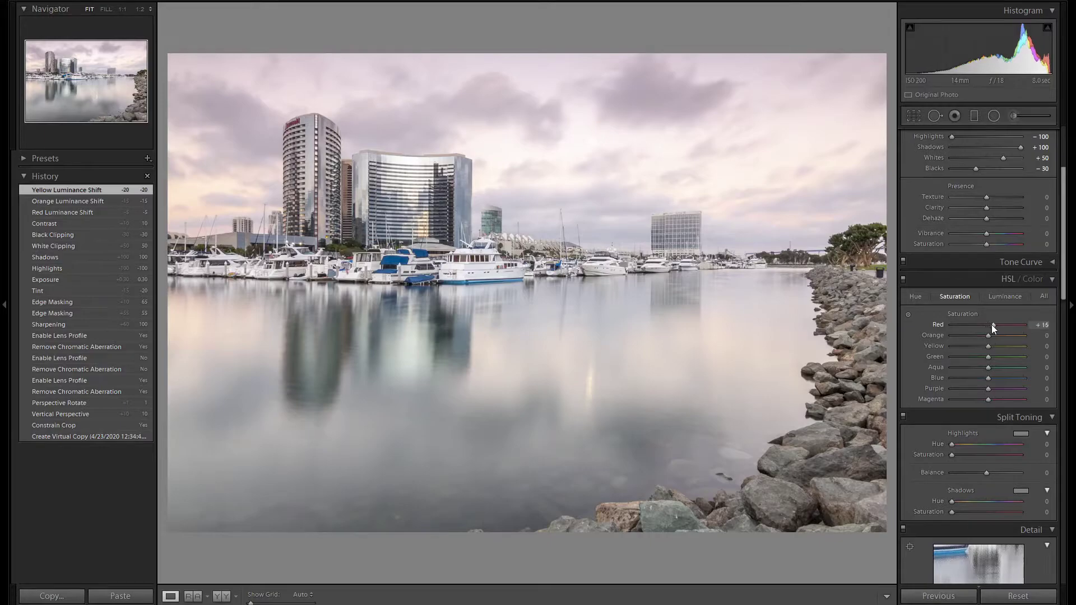
scroll(991, 325, up, 1)
scroll(989, 334, up, 5)
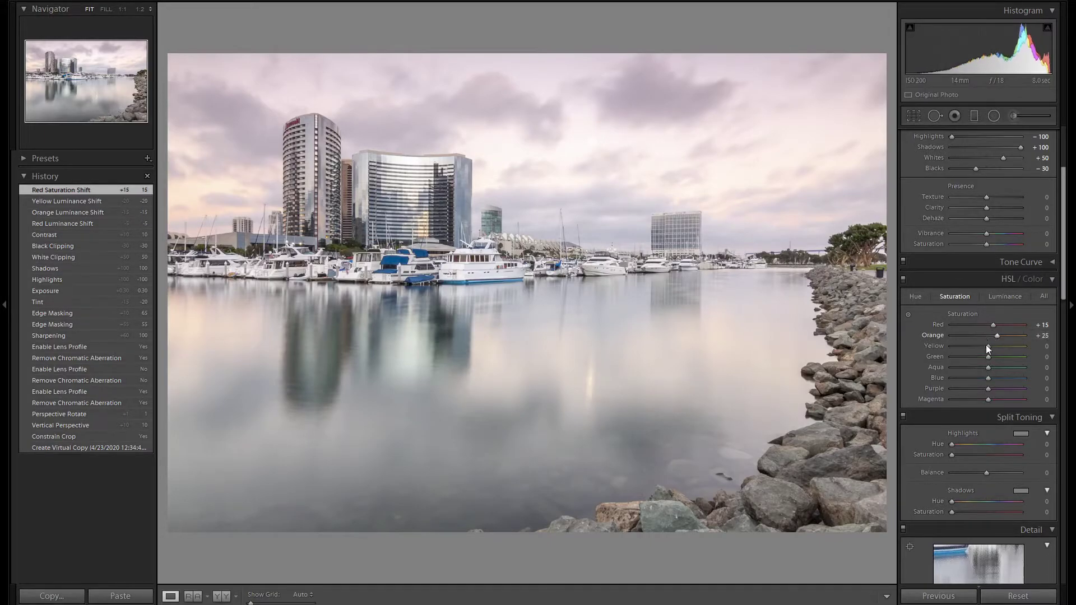
scroll(986, 347, up, 4)
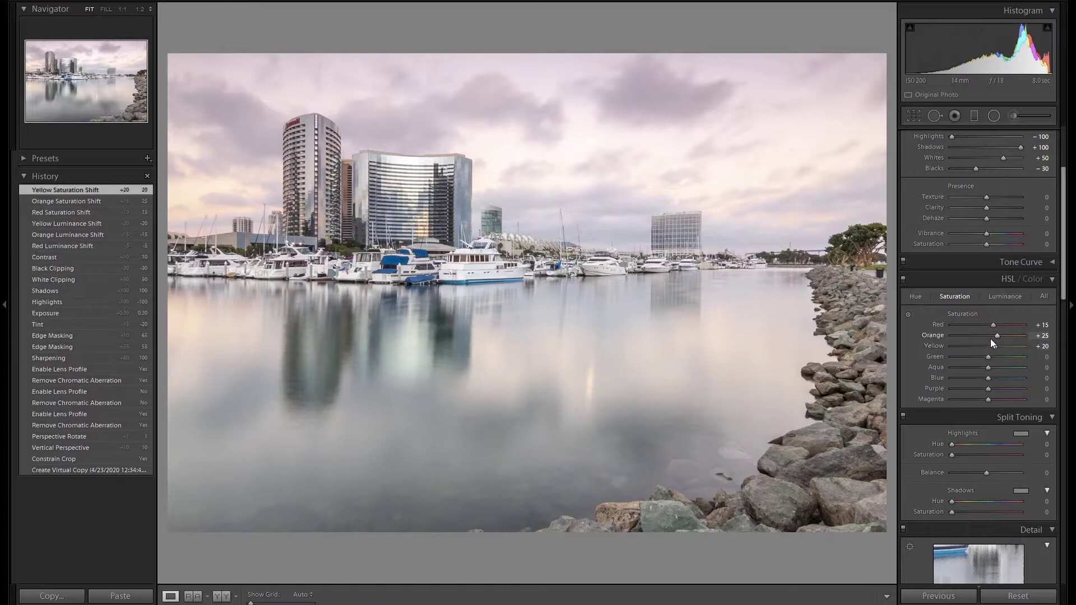
scroll(1000, 335, down, 1)
Start a new Adjustment Brush mask and paint the upper and left sky with a large brush.
click(1017, 119)
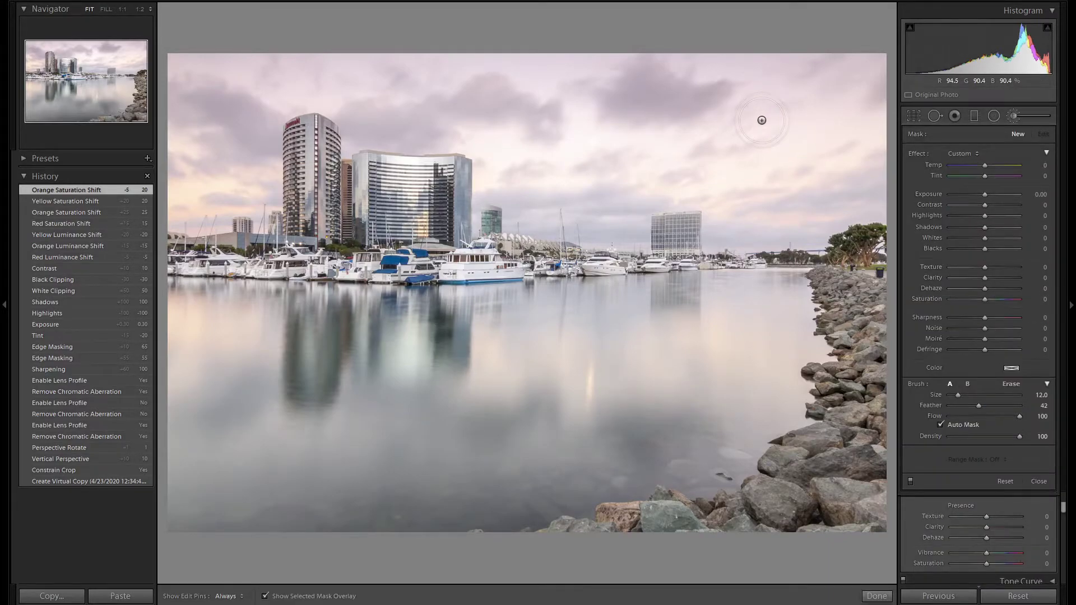
scroll(762, 120, up, 2)
key(h)
mouse_move(852, 94)
mouse_down()
mouse_move(241, 53)
mouse_move(204, 144)
mouse_move(241, 79)
mouse_move(372, 121)
mouse_move(514, 131)
mouse_move(608, 181)
mouse_move(570, 193)
mouse_move(626, 206)
mouse_move(664, 156)
mouse_move(761, 173)
mouse_move(792, 205)
mouse_move(857, 169)
mouse_move(853, 43)
mouse_move(674, 100)
mouse_move(729, 174)
mouse_move(715, 232)
mouse_move(673, 80)
mouse_up()
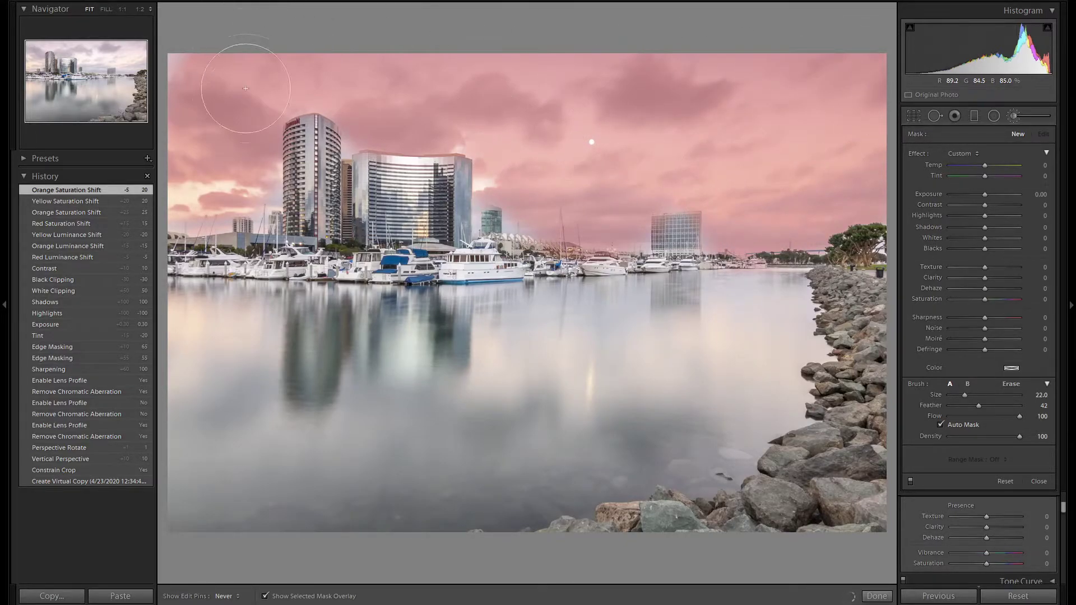
mouse_move(246, 87)
mouse_down()
mouse_move(250, 181)
mouse_move(202, 202)
mouse_move(190, 223)
mouse_move(180, 57)
mouse_move(356, 43)
mouse_move(216, 43)
mouse_move(211, 91)
mouse_up()
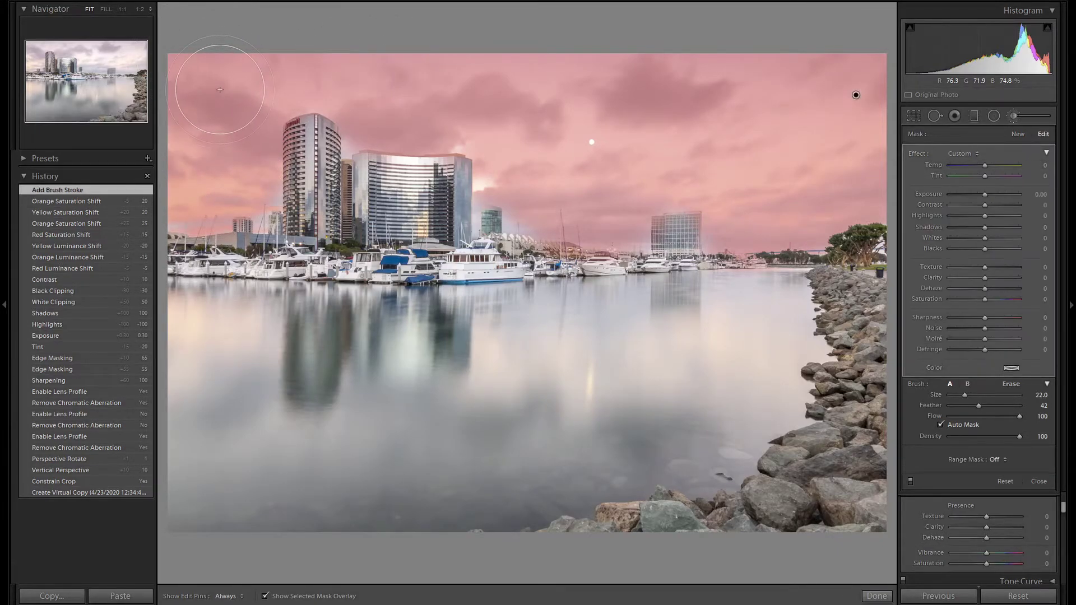
Paint the sky along the hotel edge and near the buildings with a smaller brush.
key(bracketleft)
key(bracketleft)
key(bracketleft)
key(h)
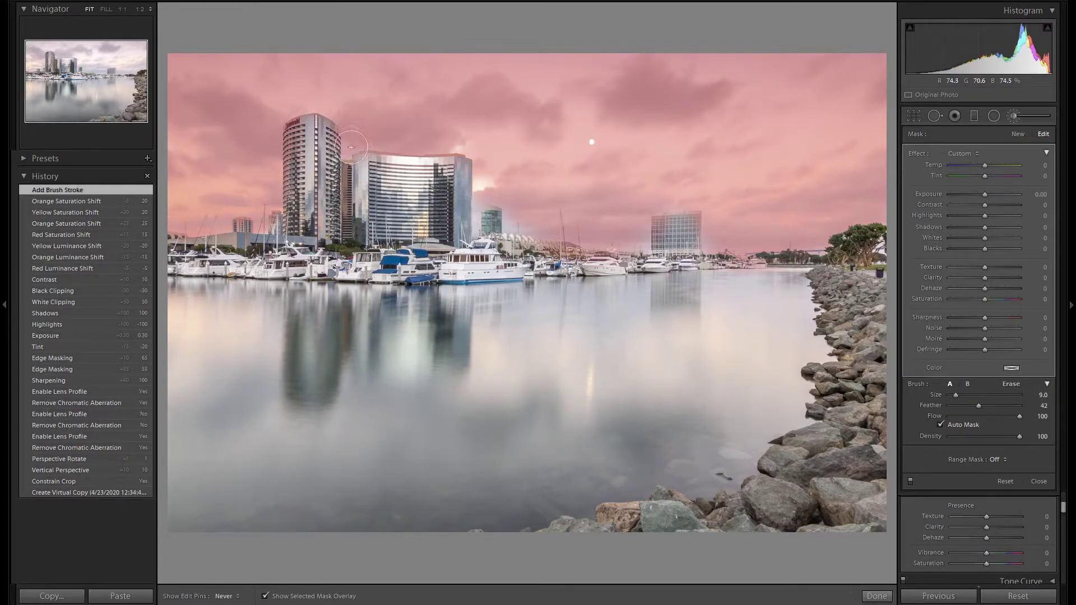
mouse_move(488, 184)
mouse_down()
mouse_move(476, 193)
mouse_move(485, 224)
mouse_move(589, 229)
mouse_up()
key(bracketleft)
key(bracketleft)
key(bracketleft)
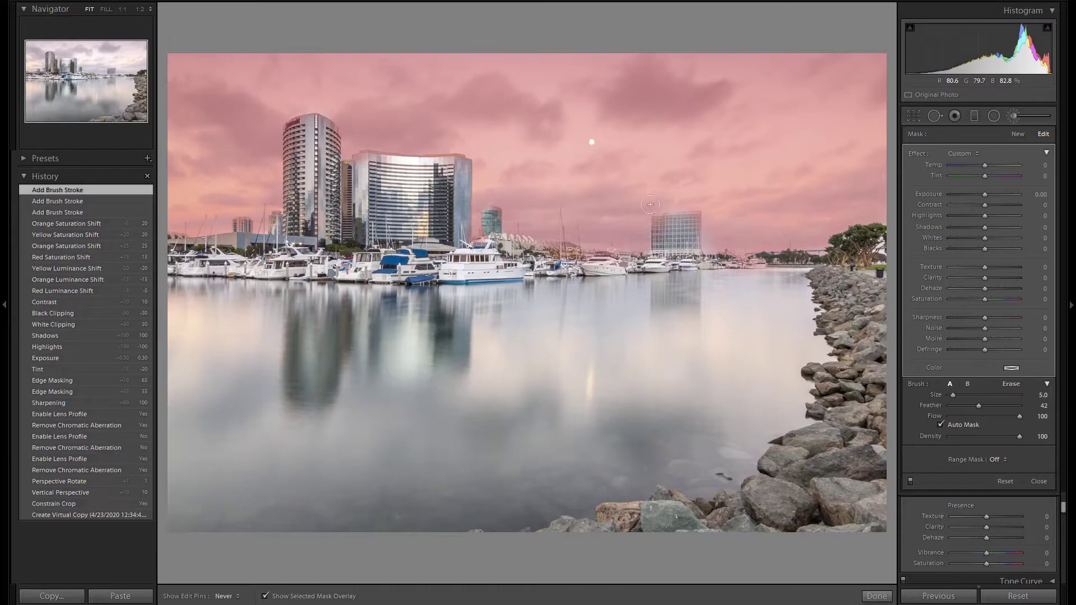
drag(715, 239, 795, 242)
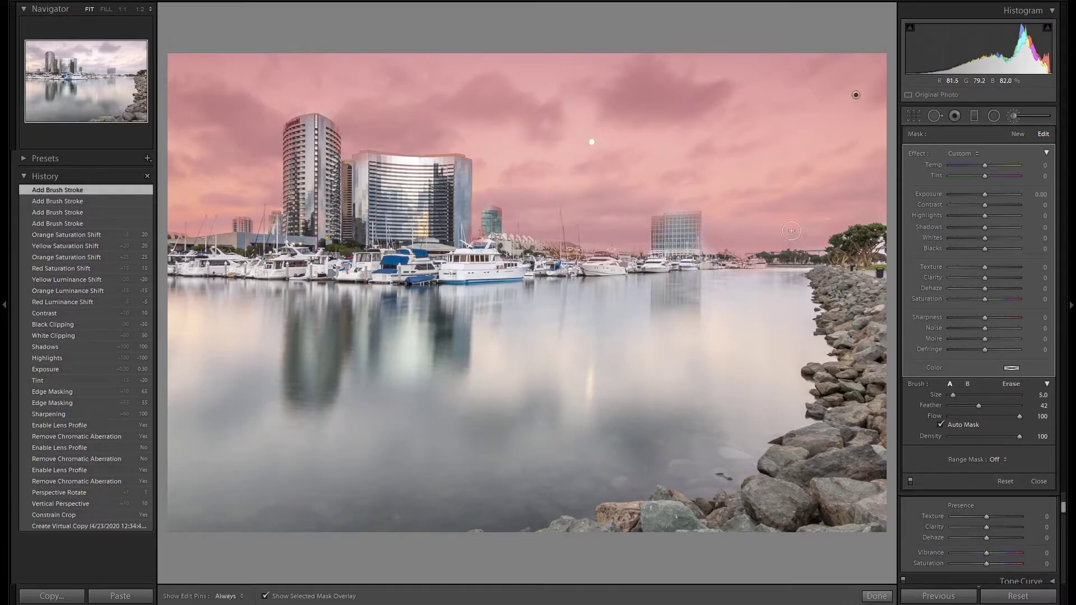
key(h)
Erase mask spill from the hotel, teal tower and building edges, then hide the overlay.
key(alt)
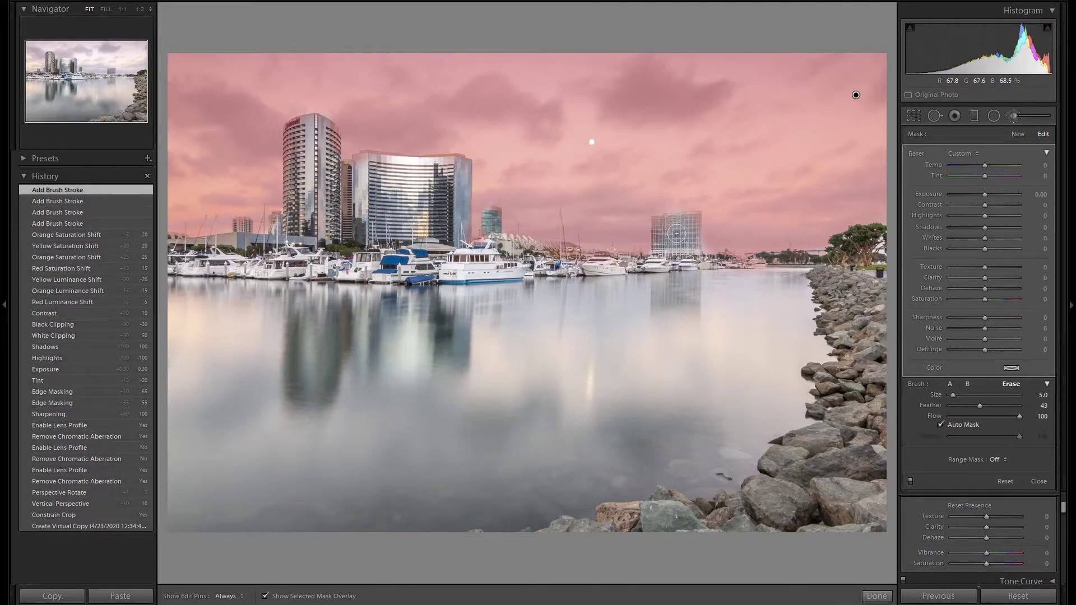
key(bracketleft)
key(h)
mouse_move(659, 224)
mouse_down()
mouse_move(694, 242)
mouse_move(691, 251)
mouse_up()
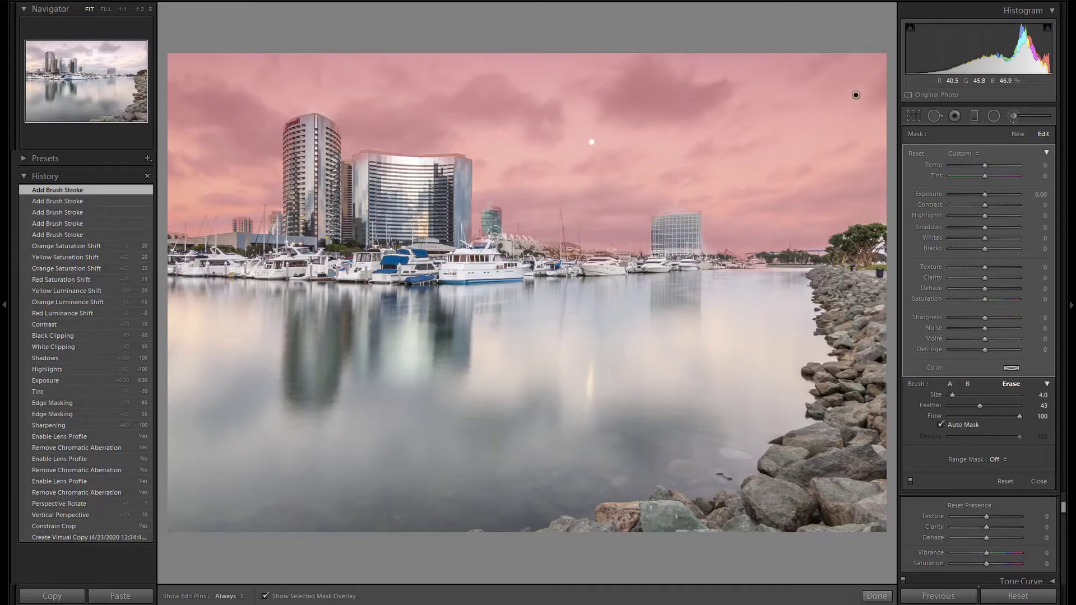
drag(488, 232, 487, 212)
click(489, 211)
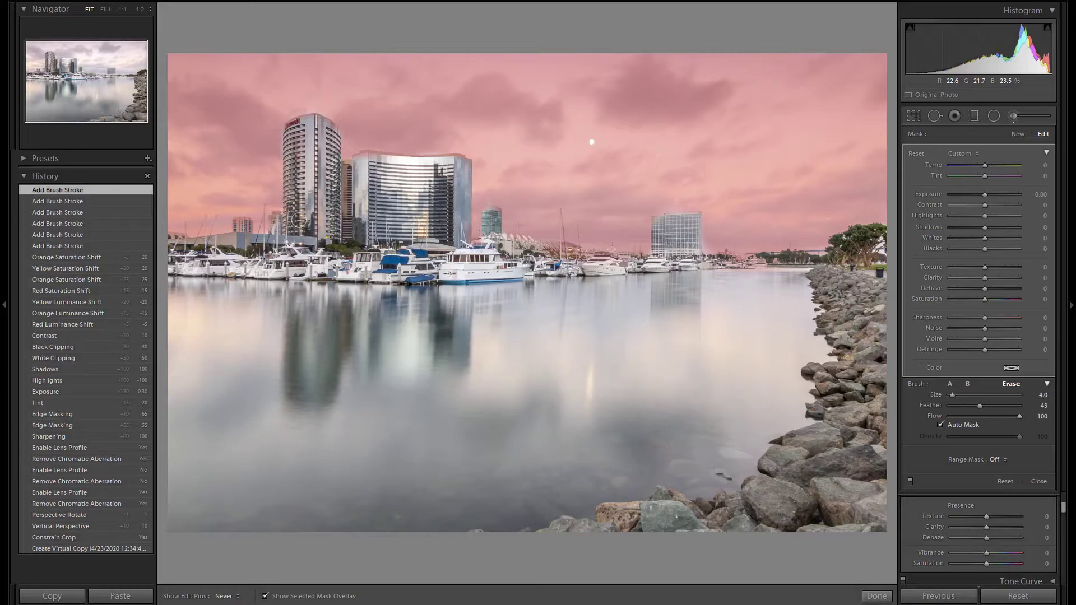
drag(299, 220, 330, 132)
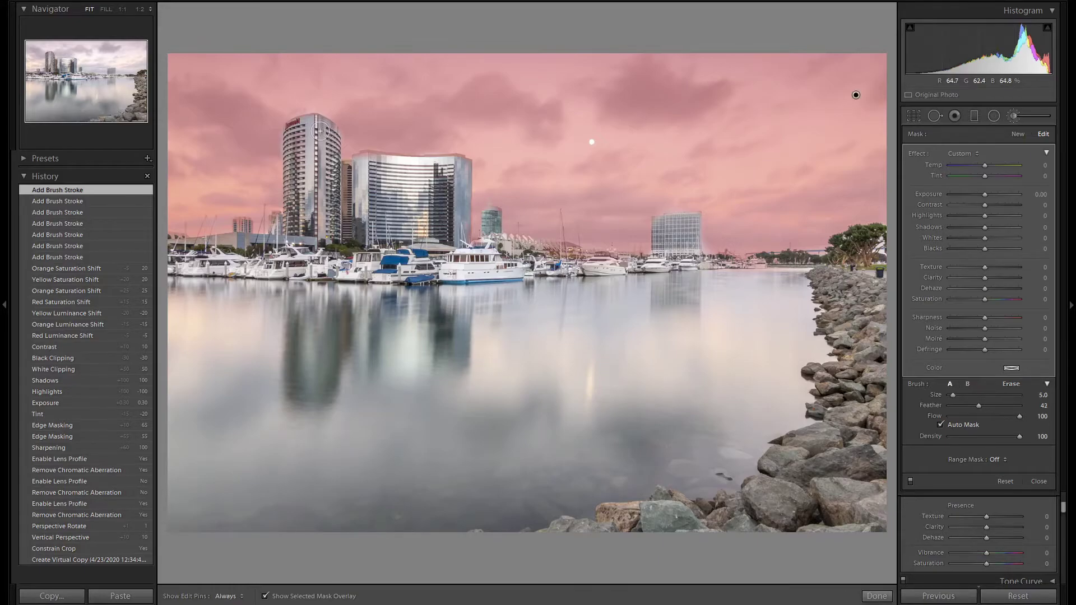
key(o)
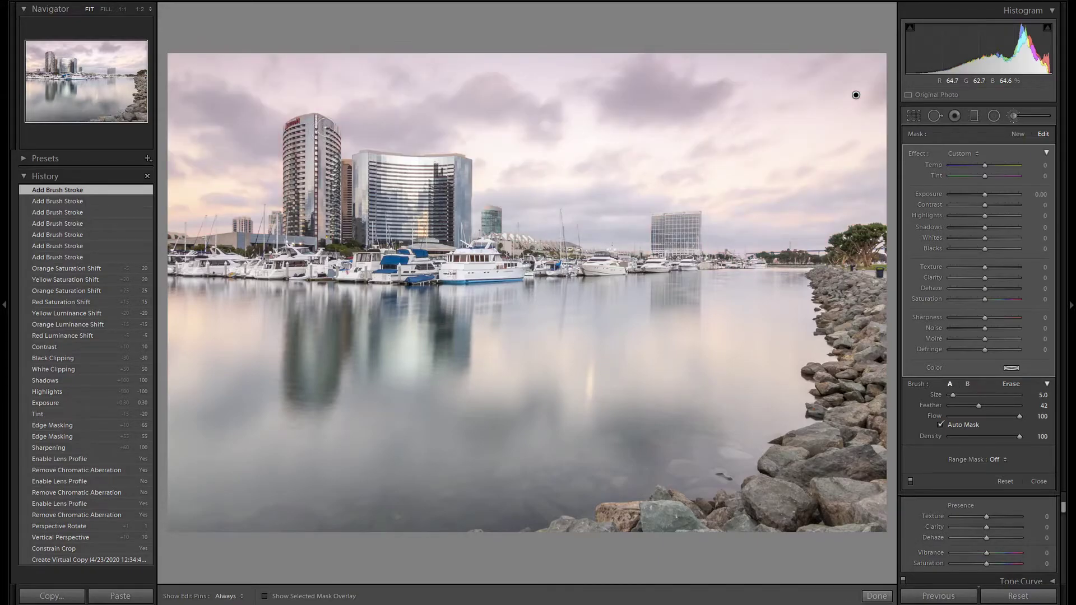
Give the brushed sky a warm, pinkish color tint.
click(1010, 369)
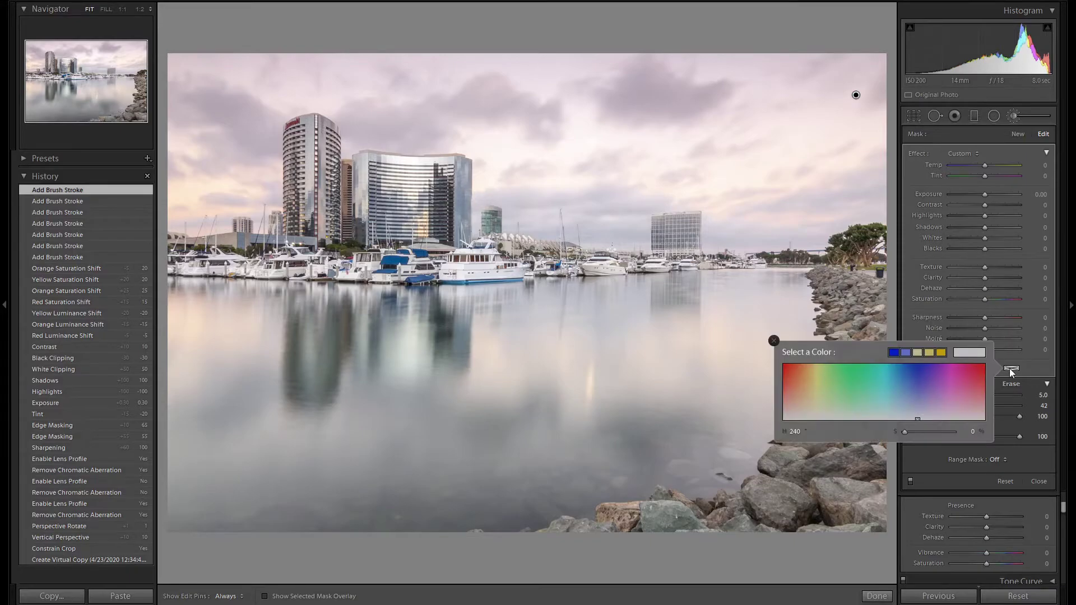
click(801, 405)
drag(802, 406, 795, 403)
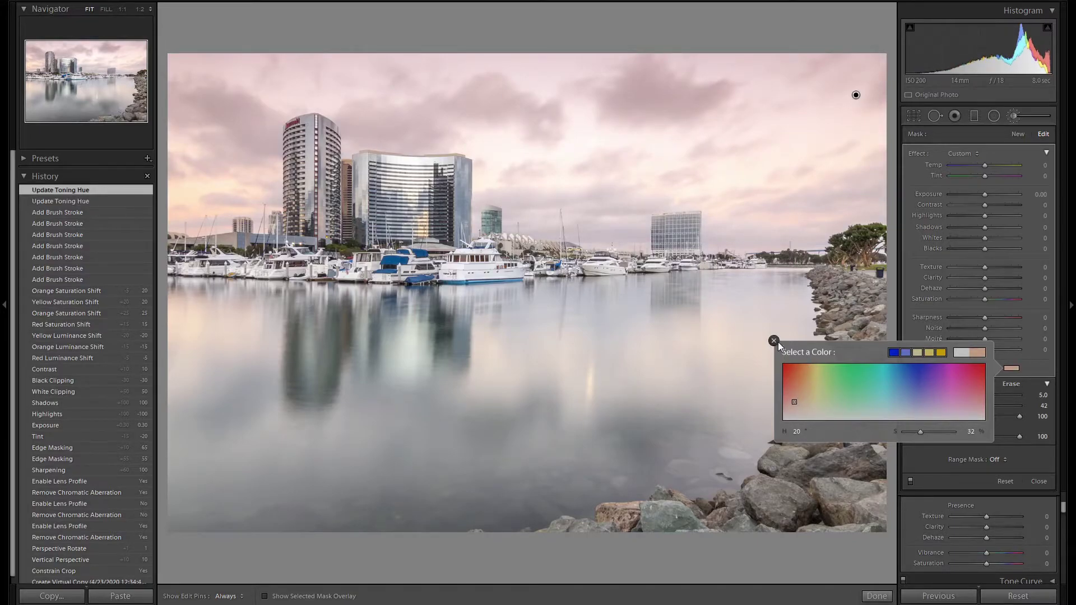
click(775, 342)
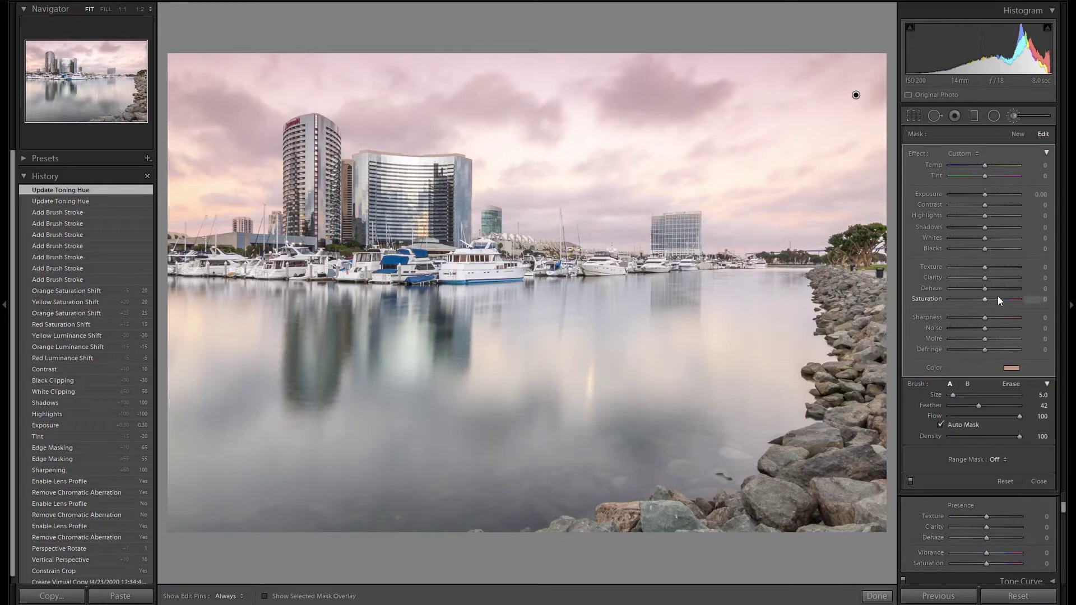
Boost the sky brush saturation to +75 and refine the tint to peach (about H 26 / S 42).
drag(998, 299, 1012, 299)
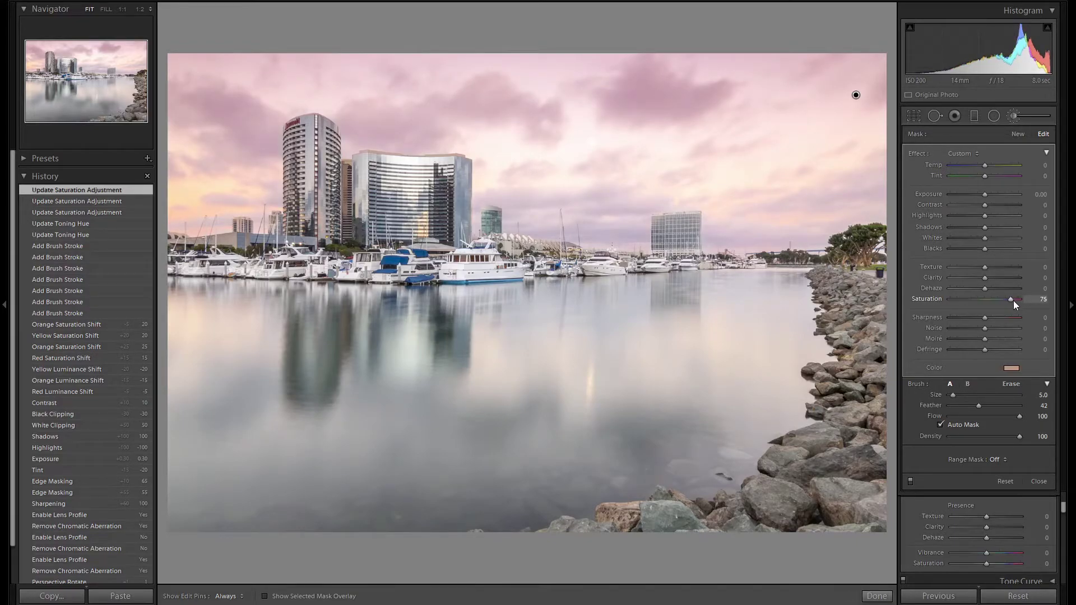
click(1011, 368)
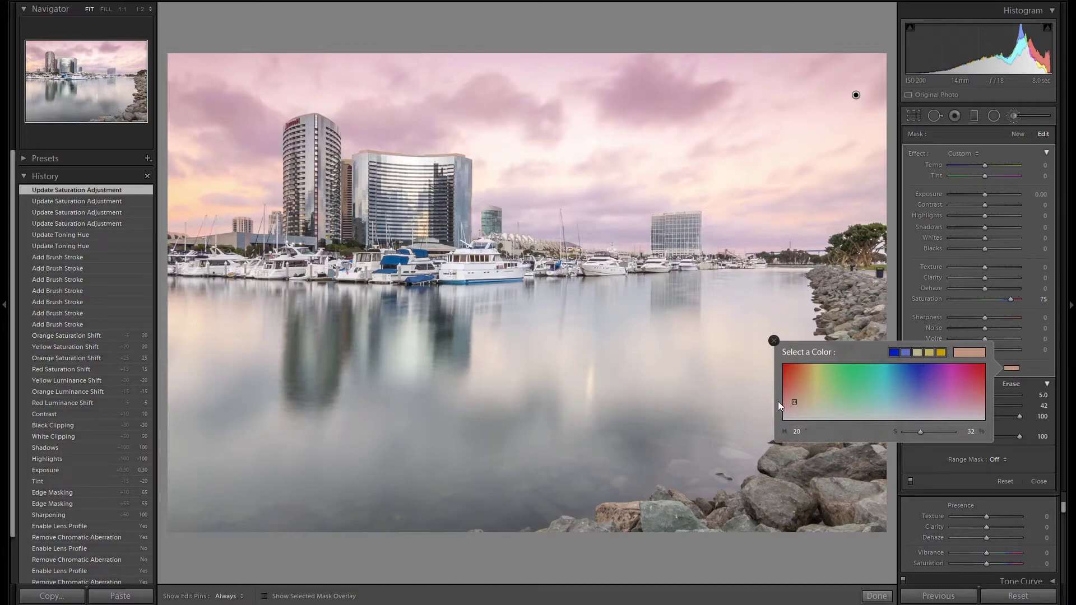
drag(801, 392, 798, 397)
click(774, 341)
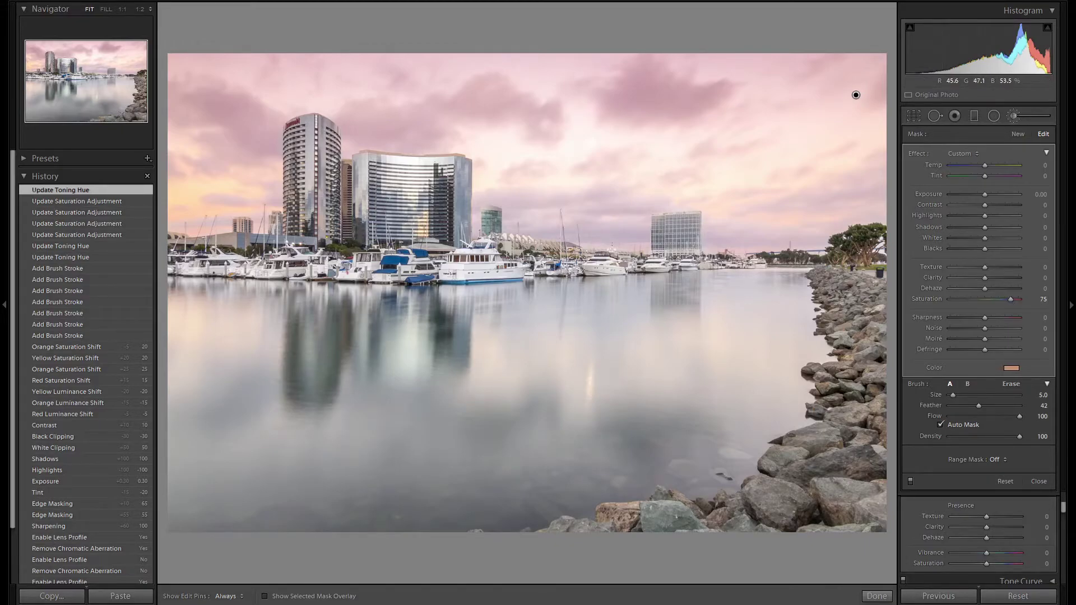
Start a new brush mask and paint over the hotel buildings and towers with the overlay shown.
click(1018, 135)
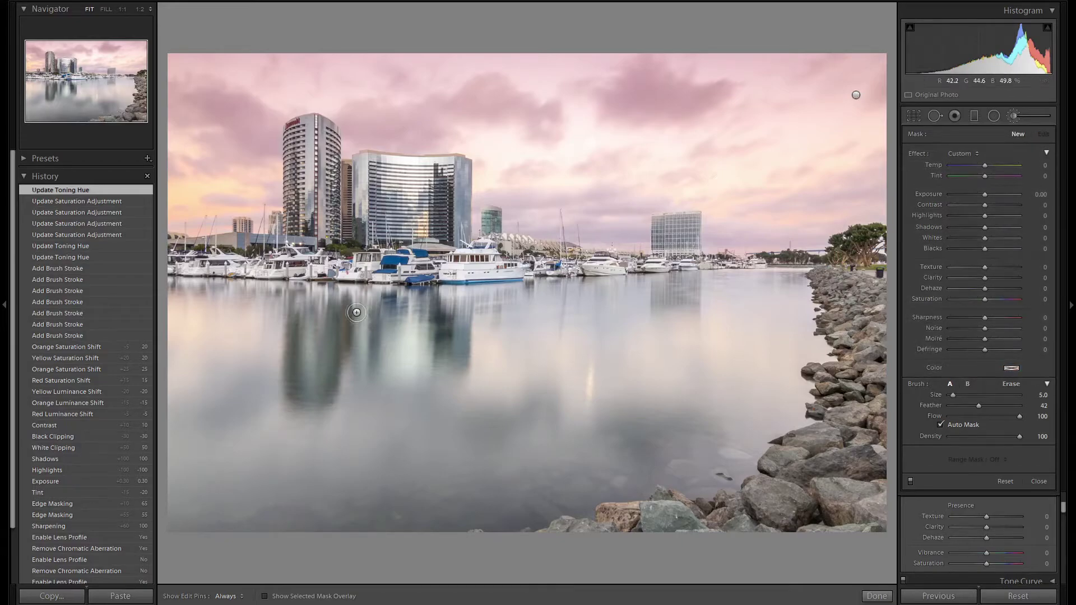
scroll(374, 249, up, 3)
key(h)
drag(420, 194, 313, 141)
key(o)
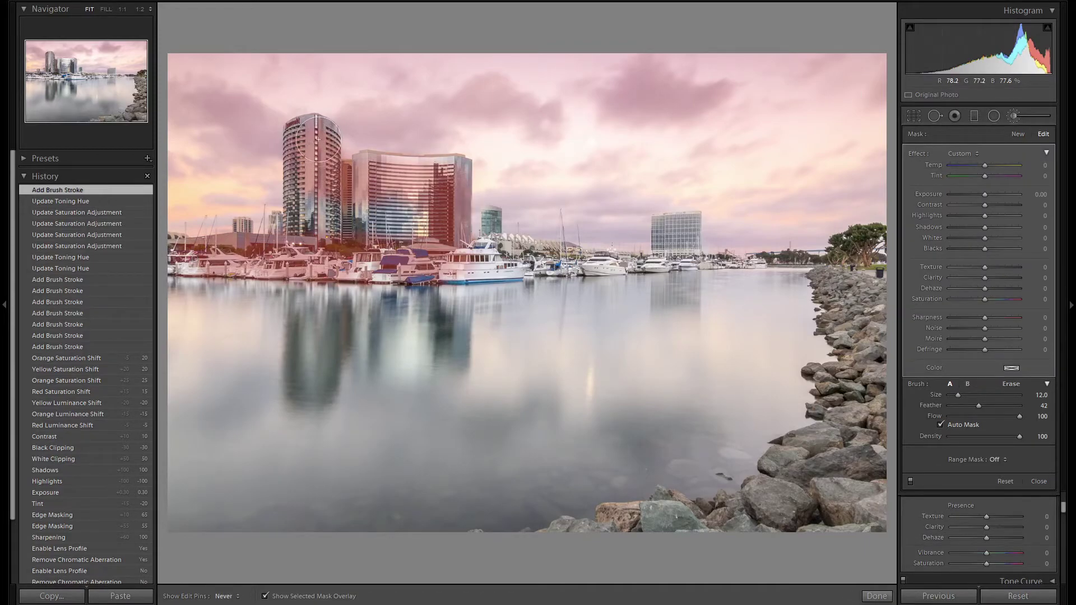
mouse_move(319, 139)
mouse_down()
mouse_move(436, 250)
mouse_move(675, 239)
mouse_up()
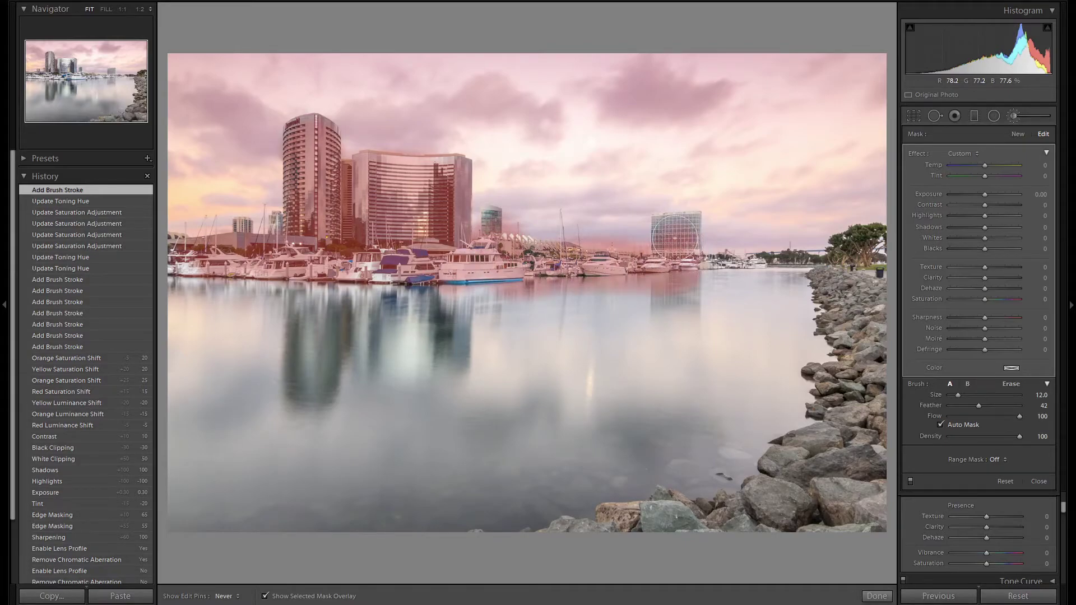
Extend the mask over the glass tower, hotel tops, and left-side buildings and boats.
drag(675, 237, 686, 252)
key(h)
key(bracketleft)
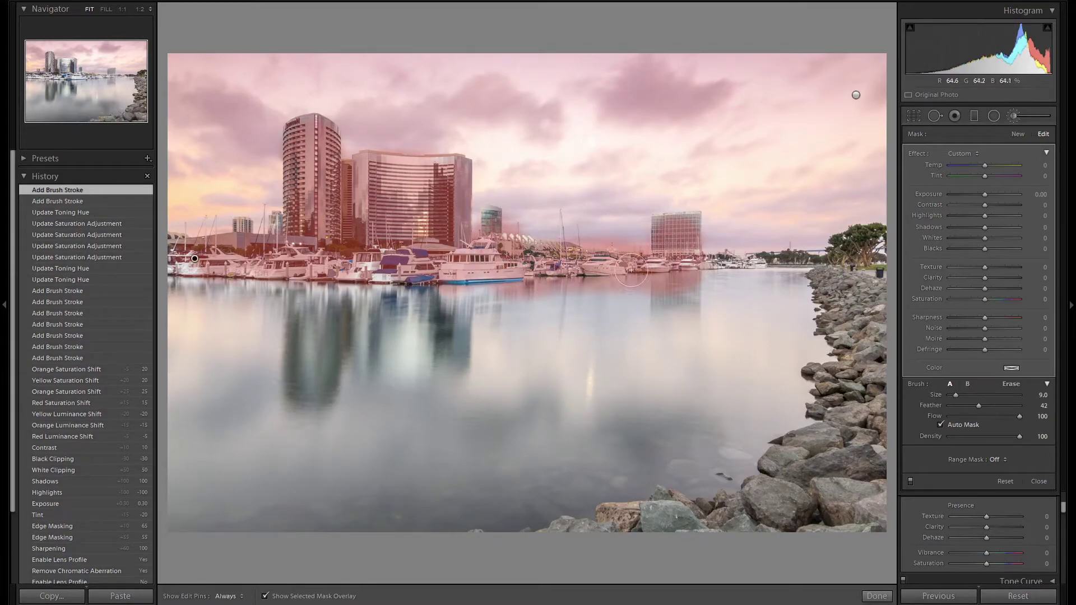
key(h)
drag(629, 273, 454, 176)
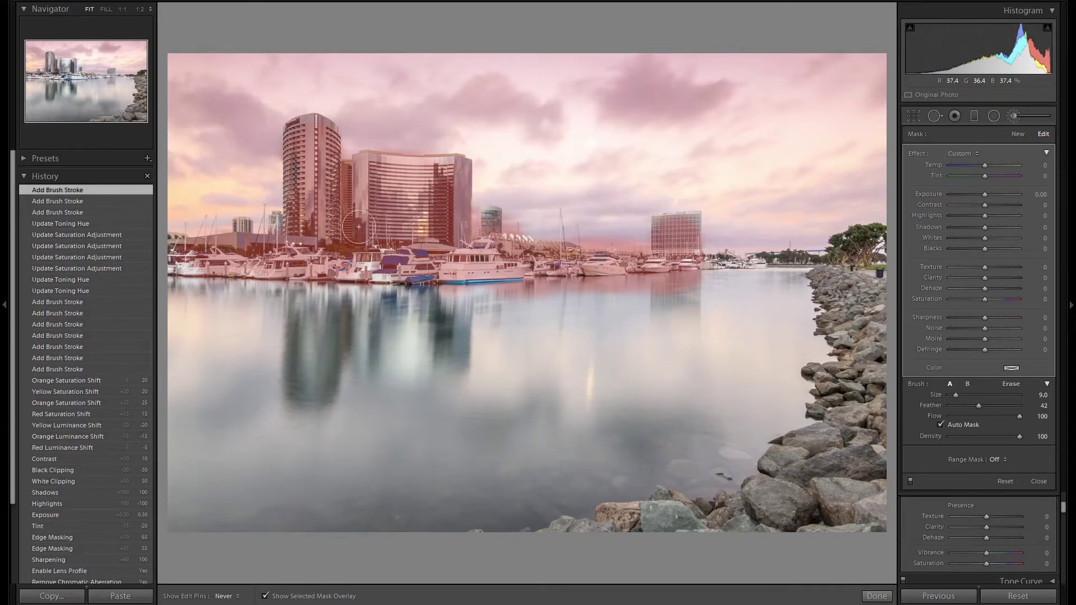
mouse_move(357, 228)
mouse_down()
mouse_move(350, 246)
mouse_move(570, 259)
mouse_up()
key(h)
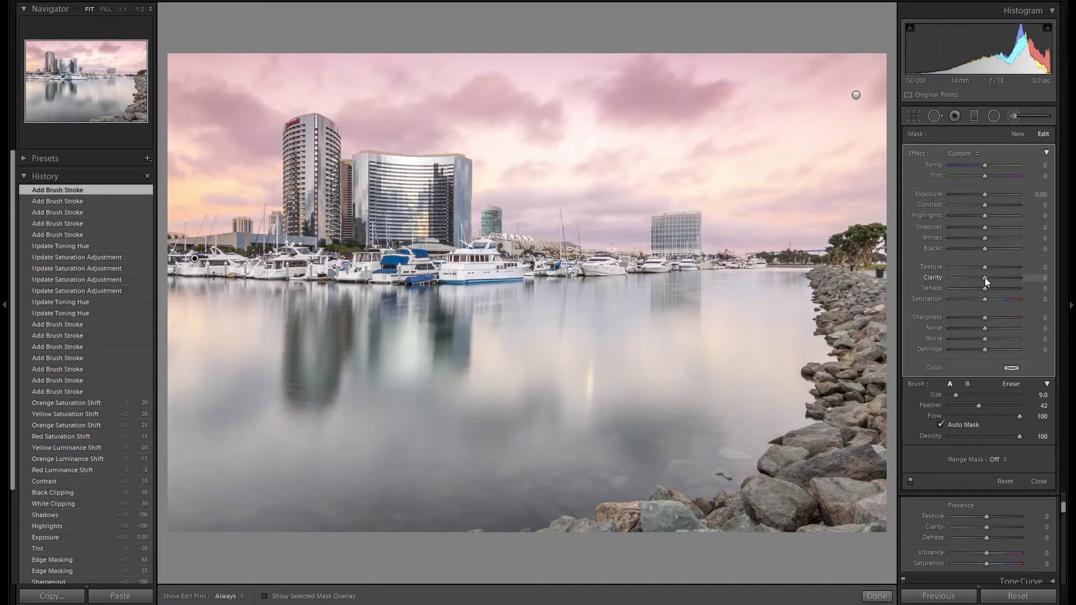
scroll(987, 277, up, 5)
Compare the +36 Clarity building adjustment by switching local adjustments off and back on.
click(912, 480)
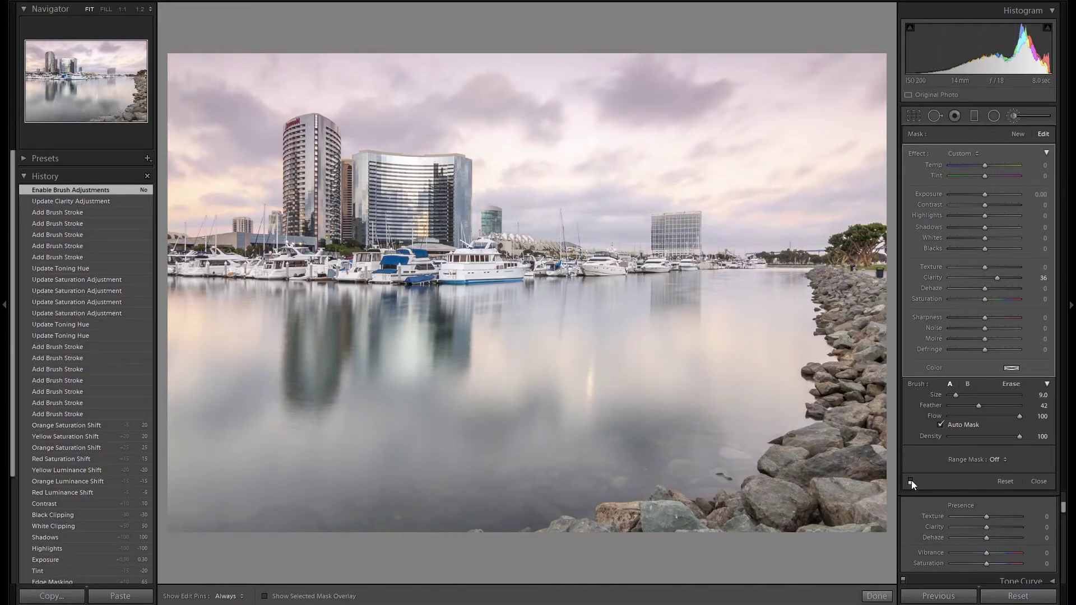
click(912, 480)
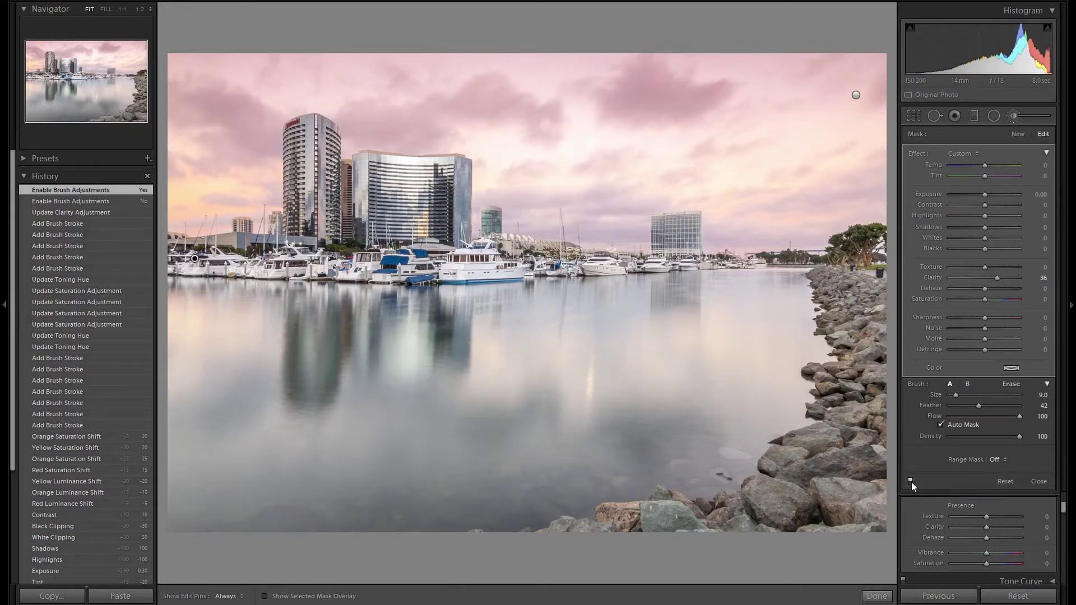
Finish the sky brush, lower Orange and Yellow luminance to -30, and keep their saturation at +20.
click(1018, 118)
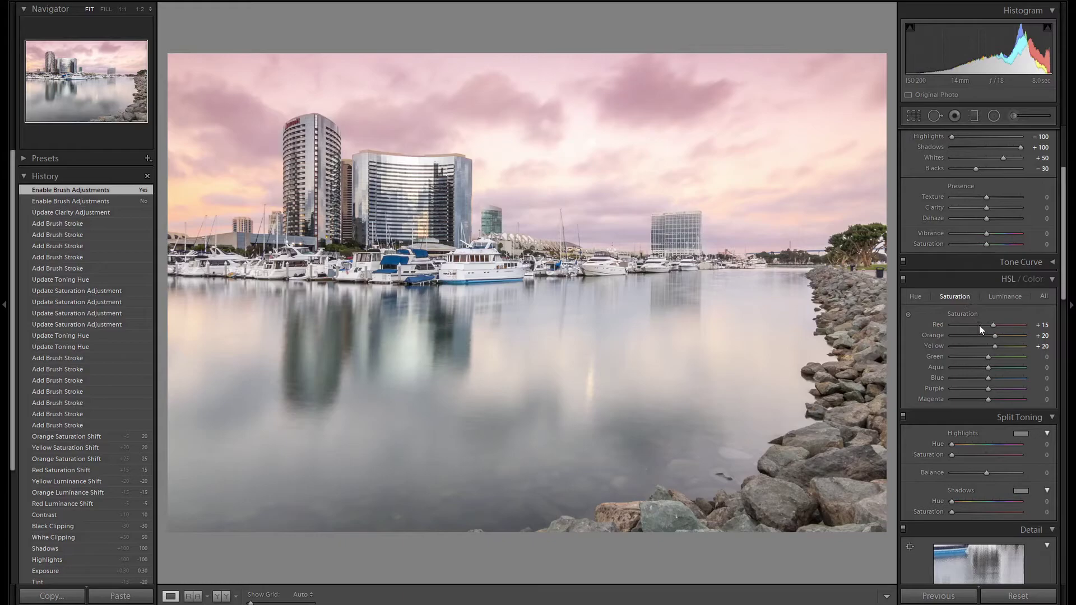
click(1009, 296)
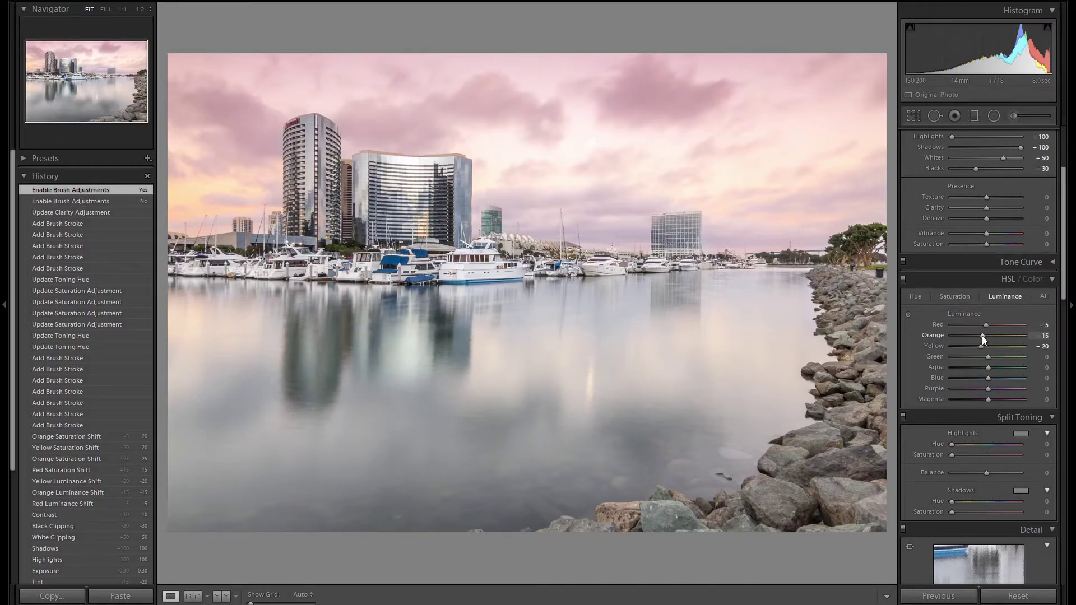
scroll(982, 339, down, 4)
scroll(982, 336, down, 1)
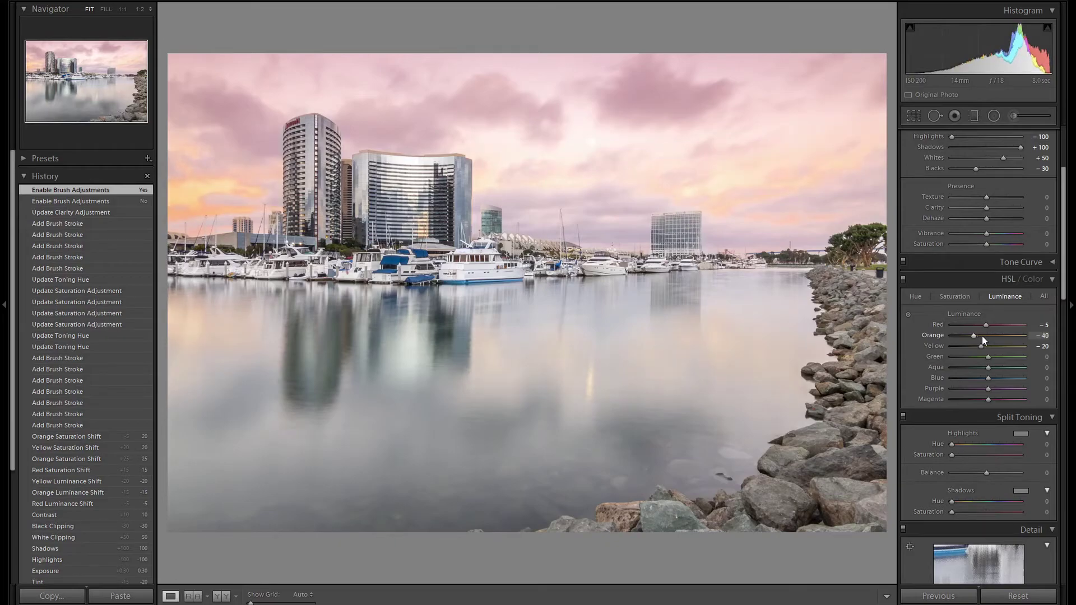
scroll(982, 336, down, 3)
scroll(982, 335, down, 3)
scroll(982, 335, down, 2)
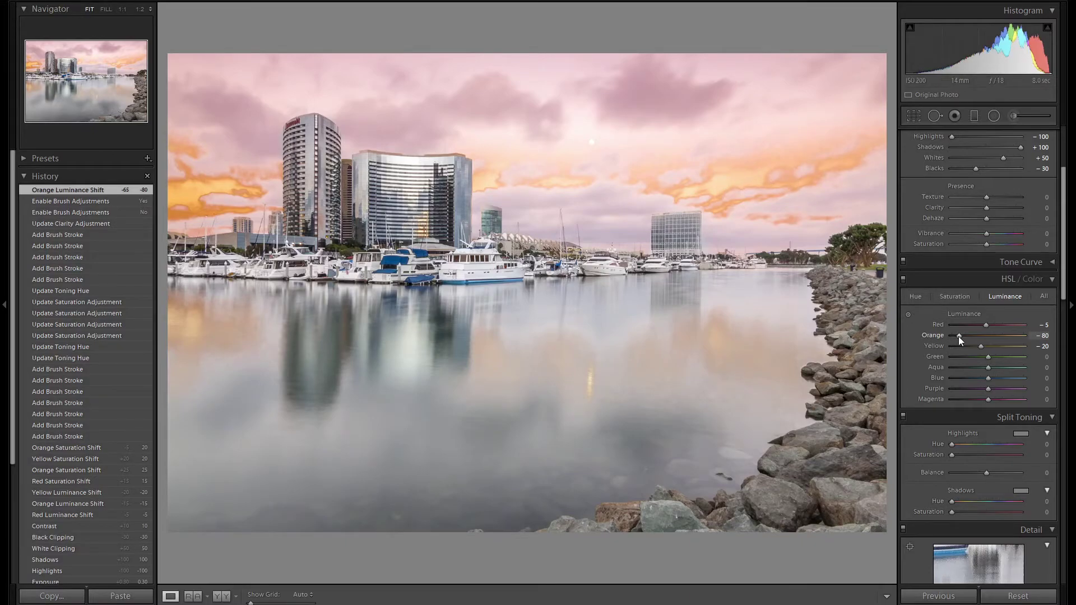
scroll(959, 337, up, 10)
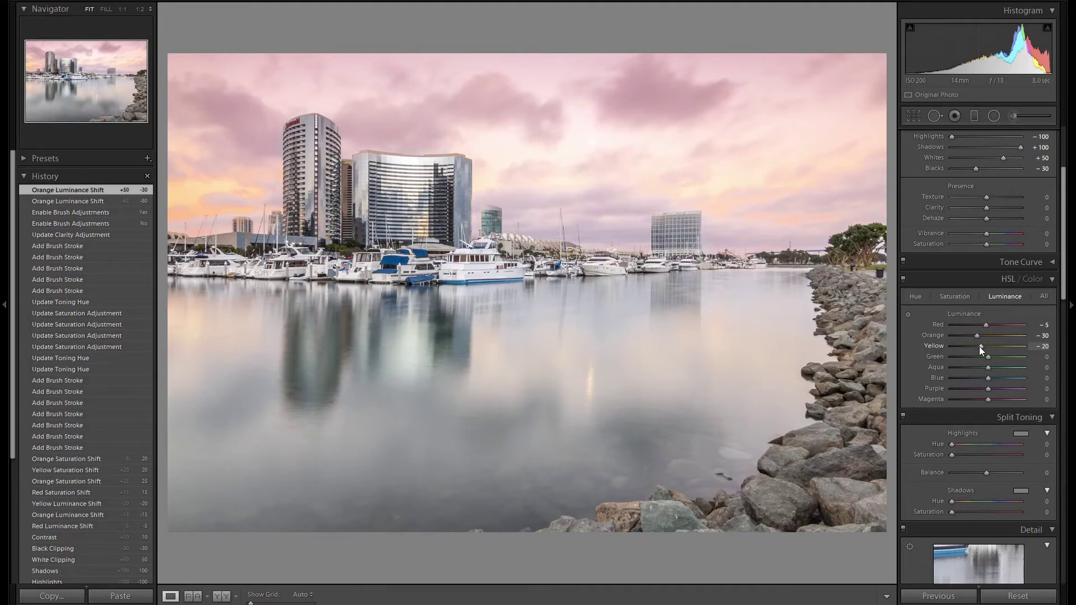
click(954, 296)
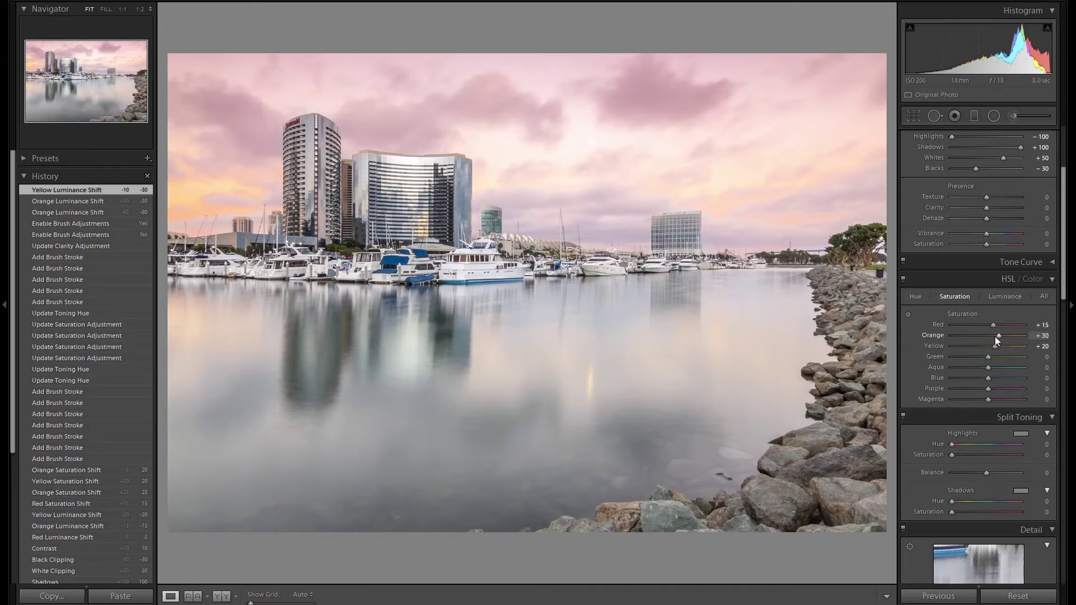
scroll(995, 337, up, 4)
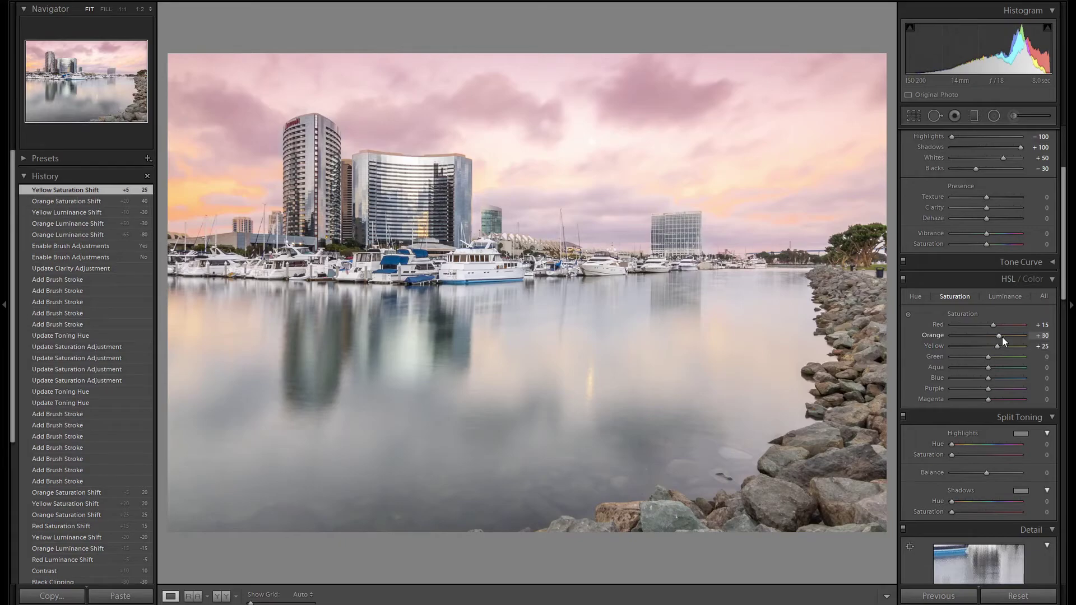
scroll(1002, 337, down, 1)
scroll(1002, 337, down, 1)
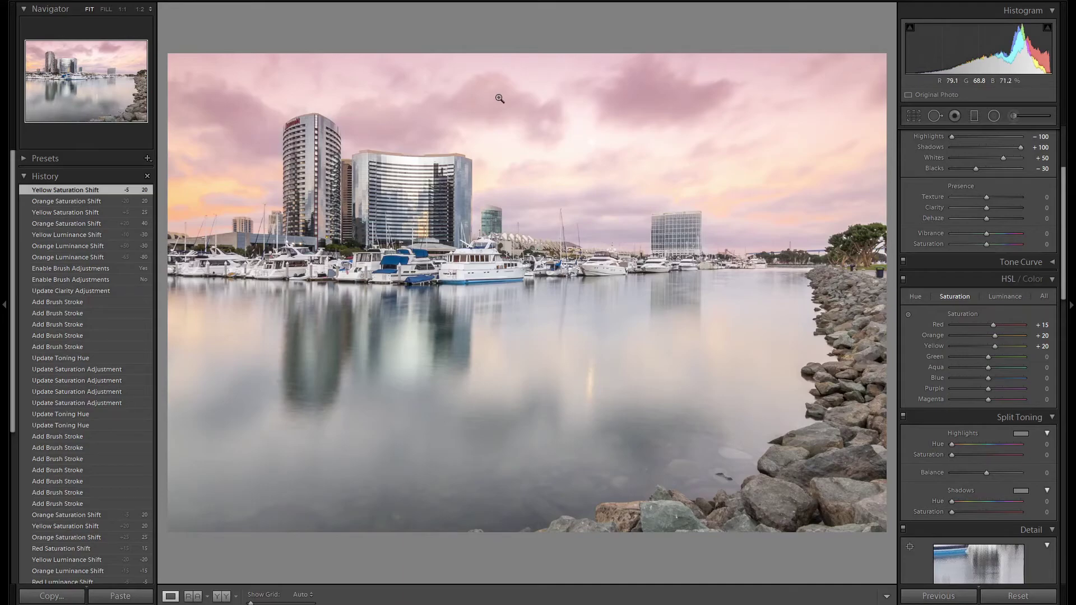
Inspect the sky for dust using Spot Removal with Visualize Spots turned on.
click(936, 115)
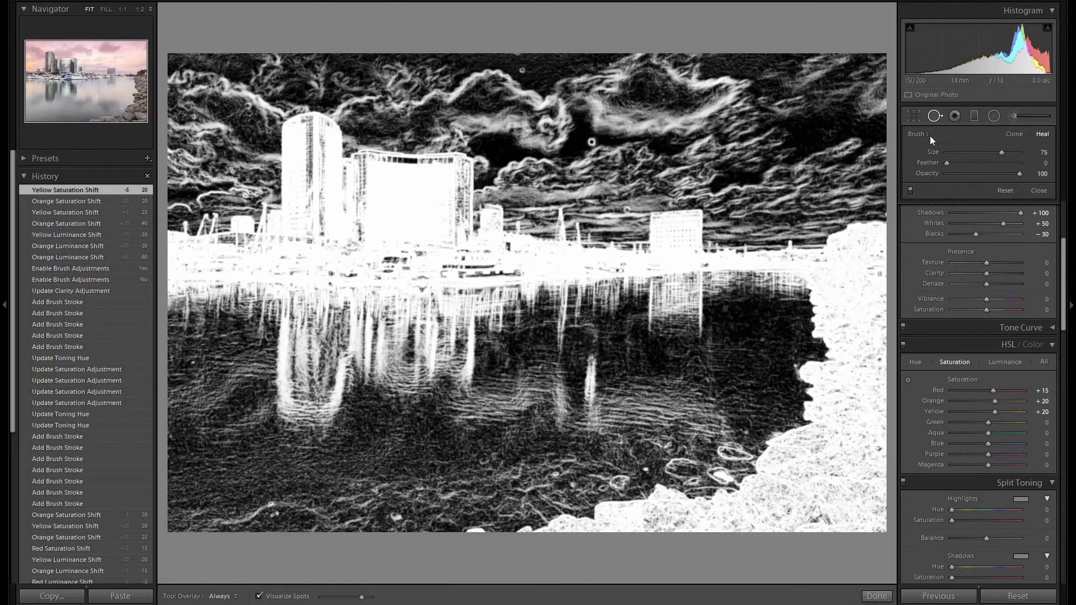
click(936, 115)
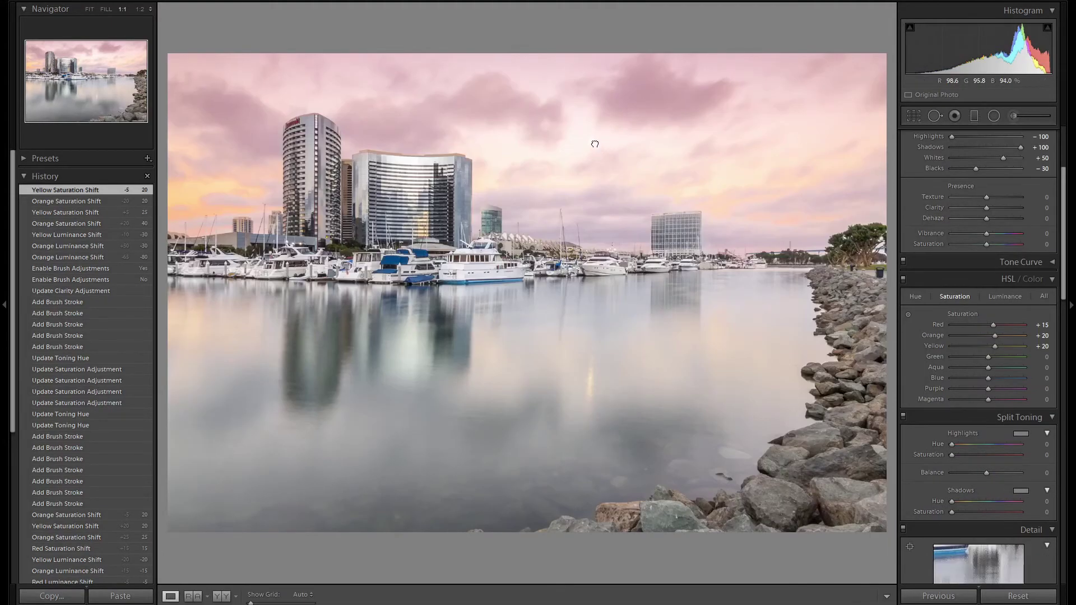
click(593, 144)
click(588, 151)
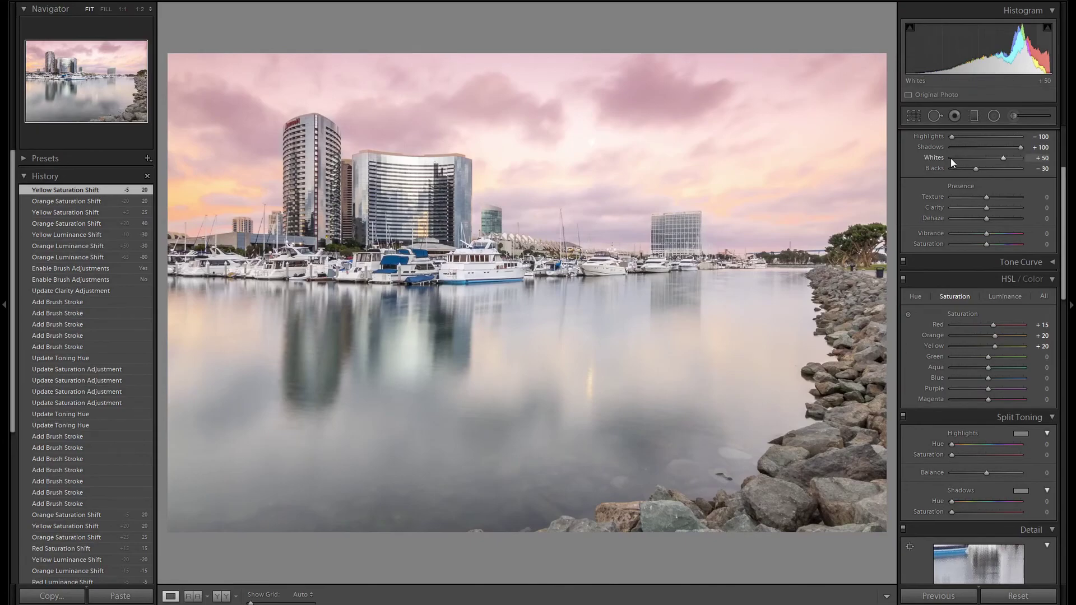
click(938, 118)
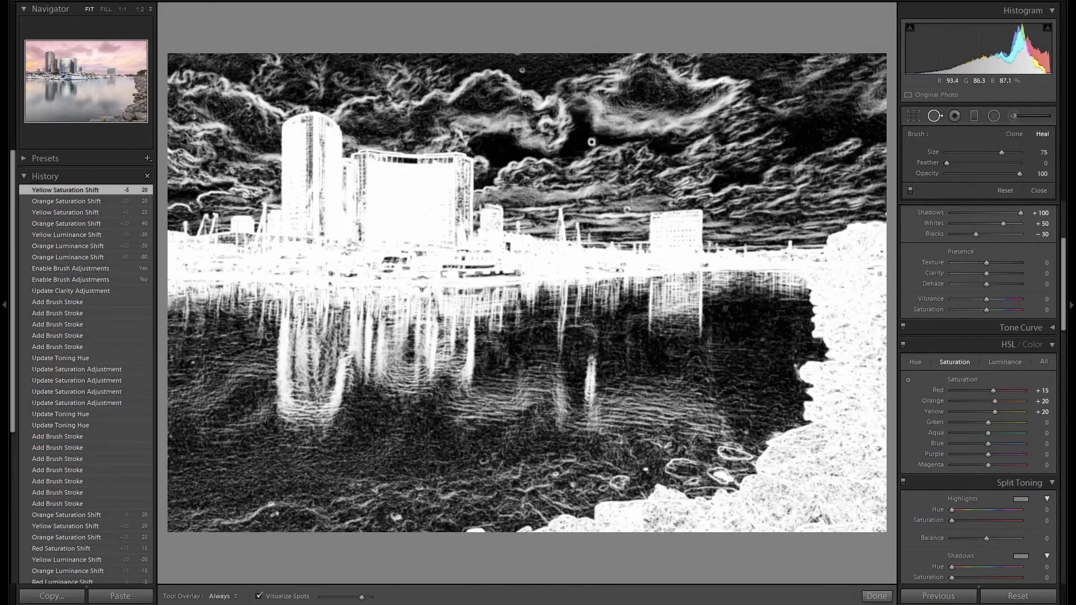
click(286, 599)
click(287, 599)
Hide the toolbar and heal the dust spot in the upper sky.
key(t)
key(t)
scroll(522, 70, down, 5)
click(521, 70)
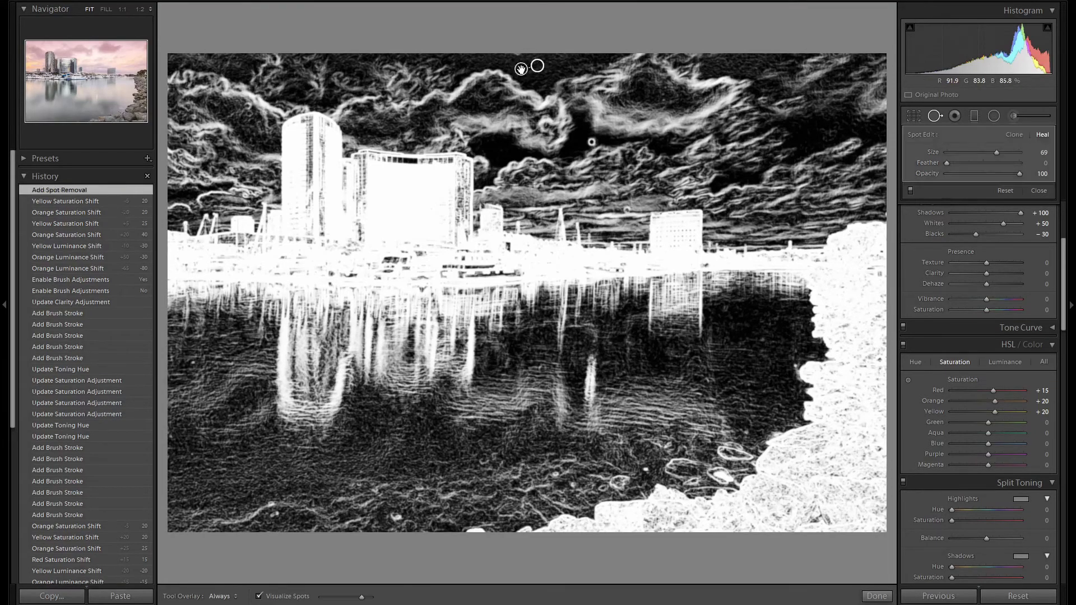
key(Escape)
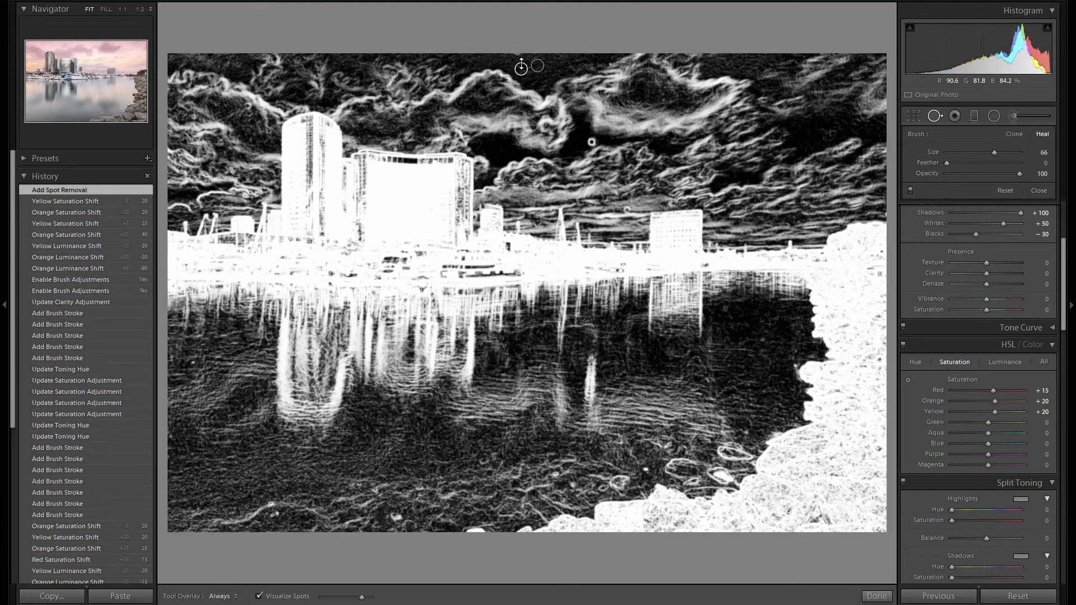
click(935, 116)
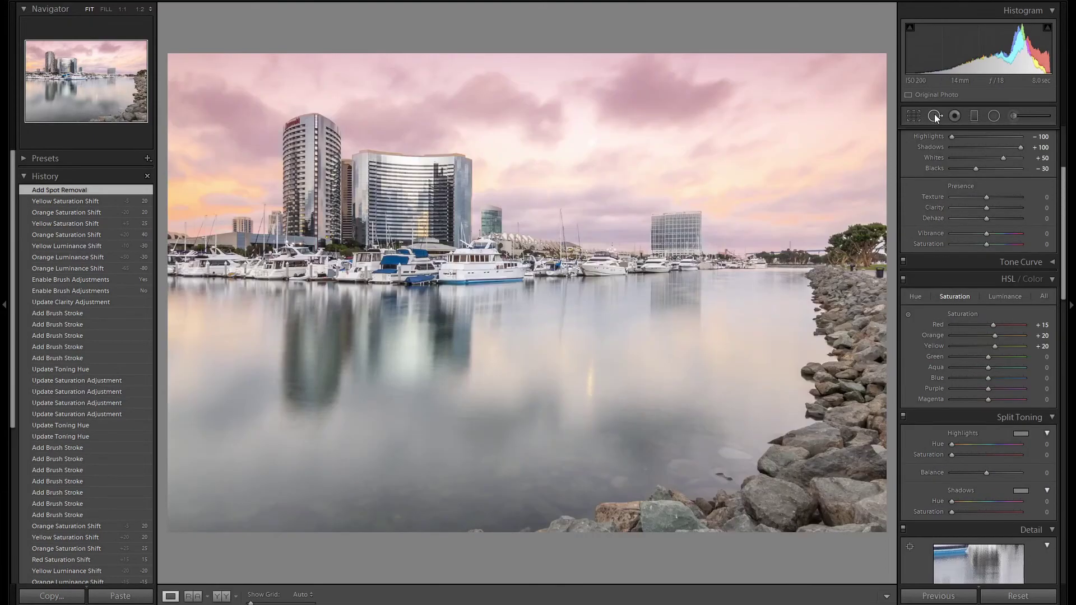